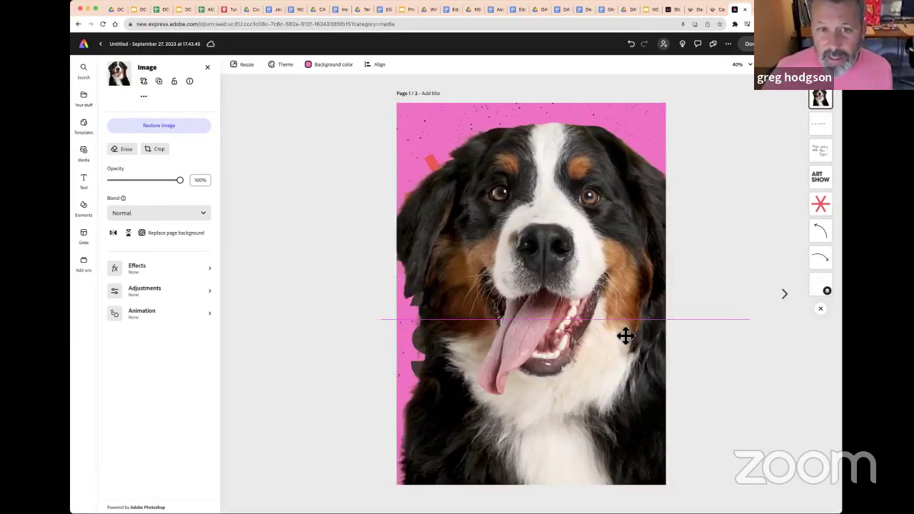
Step: Shrink the dog photo and place it just below SHOW in the lower-right corner
left_click_drag(381, 120, 613, 375)
left_click_drag(650, 432, 583, 421)
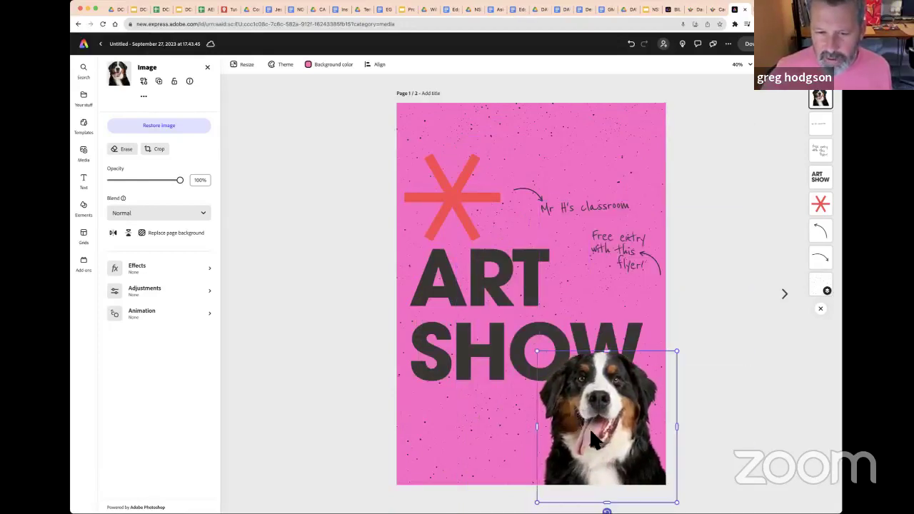
left_click(505, 443)
Step: Bring back the dog photo results and view the Big Flea Market page before returning to ART SHOW
left_click(756, 465)
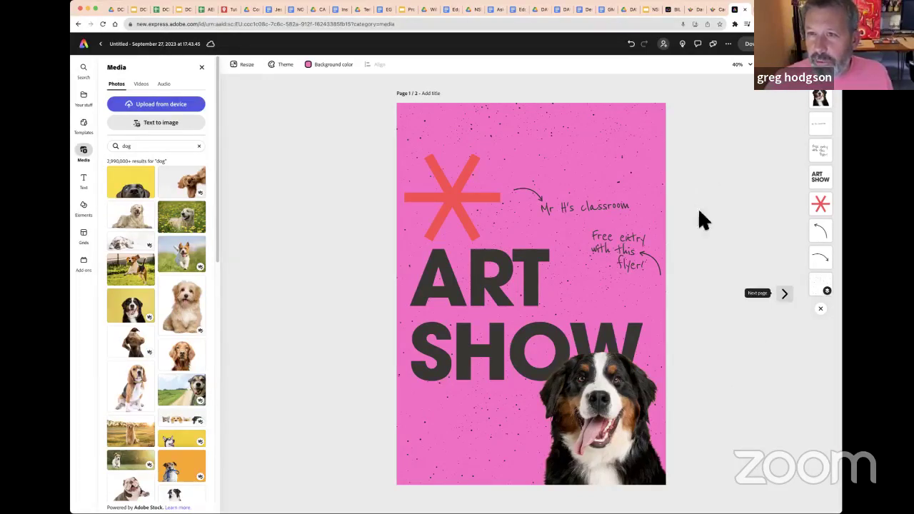
left_click(783, 293)
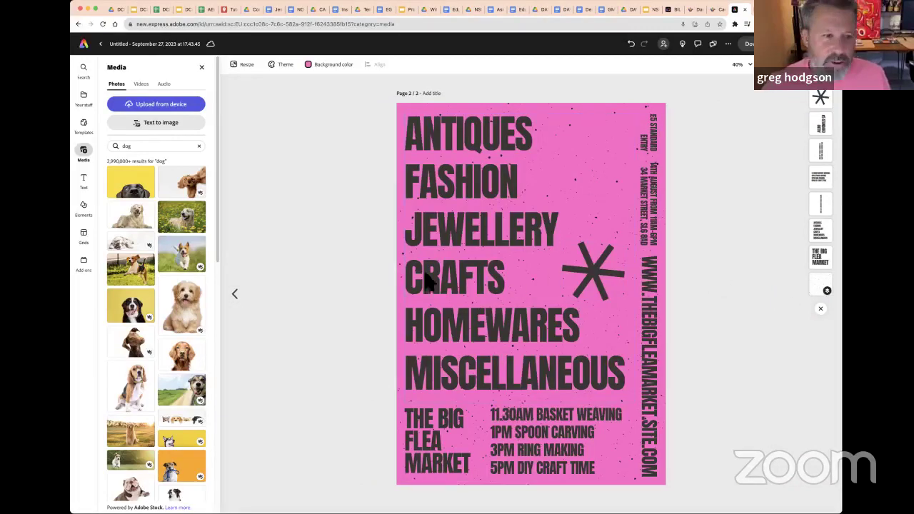
left_click(232, 294)
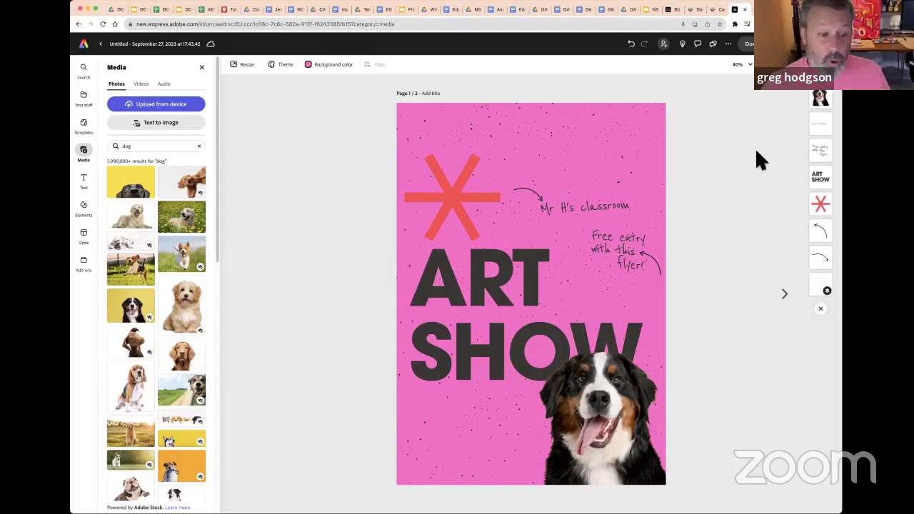
Step: Resize the poster to a 1080×1080 Facebook post
left_click(242, 65)
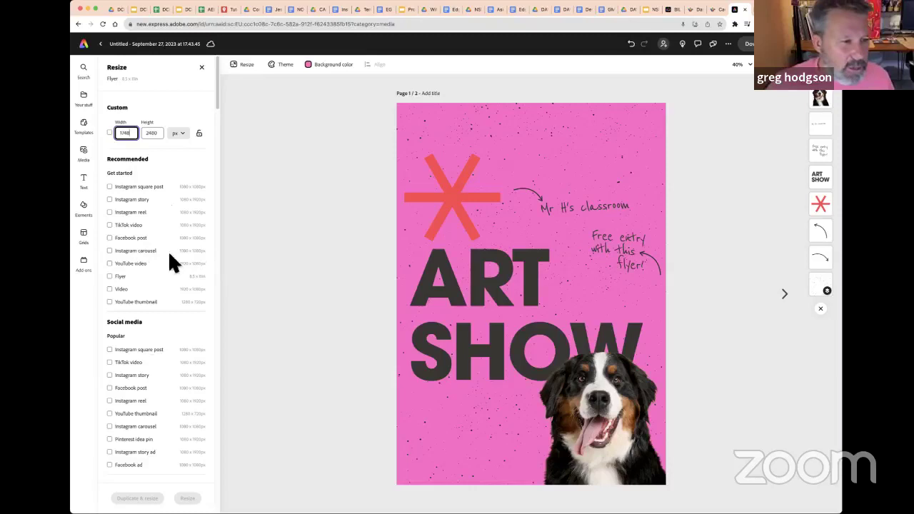
left_click(120, 235)
left_click(187, 498)
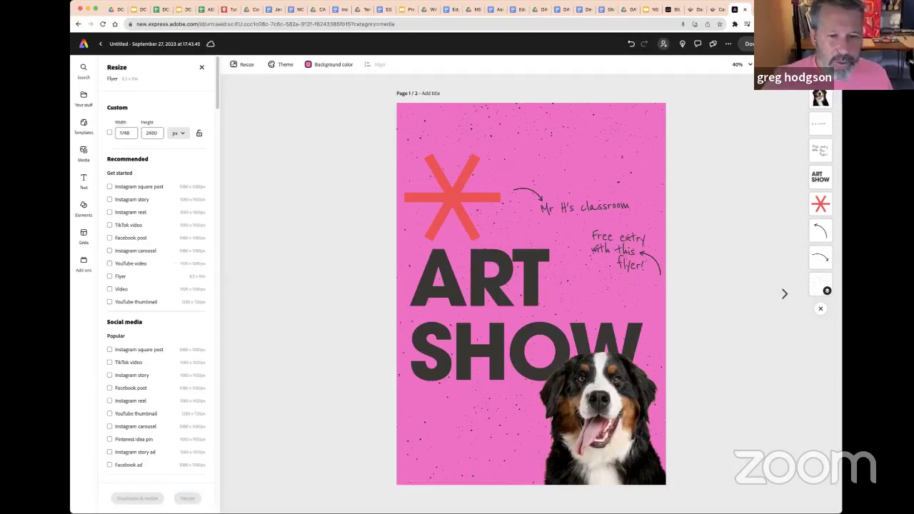
Step: Enlarge the ART SHOW text, move it up, and shift the dog slightly right
left_click(484, 364)
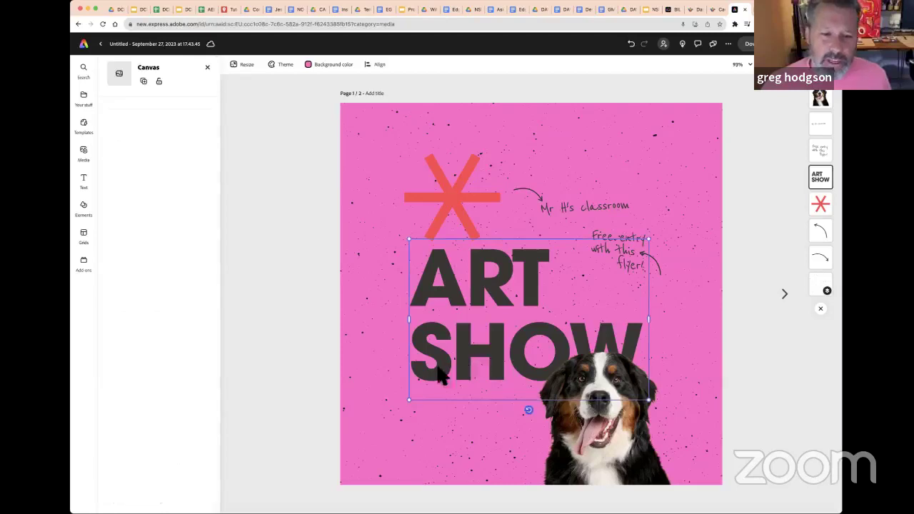
left_click_drag(412, 400, 355, 421)
left_click_drag(443, 394, 439, 361)
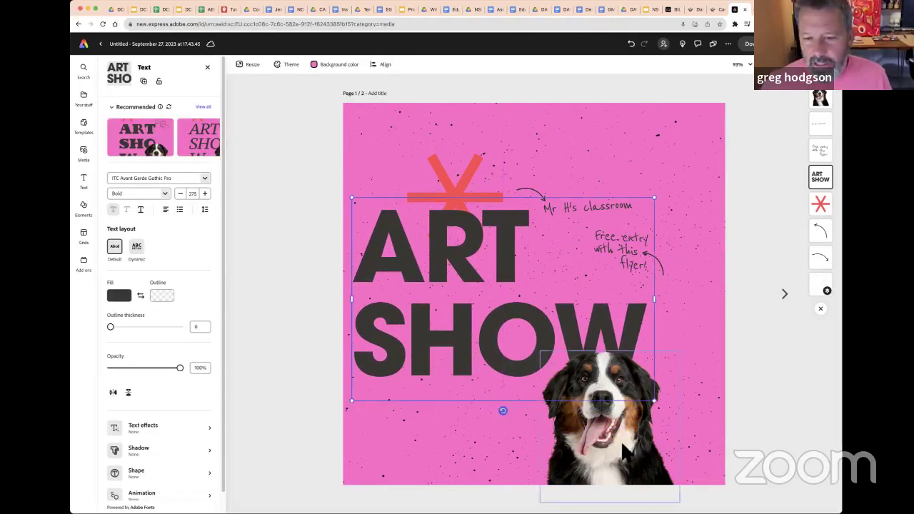
left_click(619, 448)
left_click_drag(620, 448, 636, 440)
left_click(479, 414)
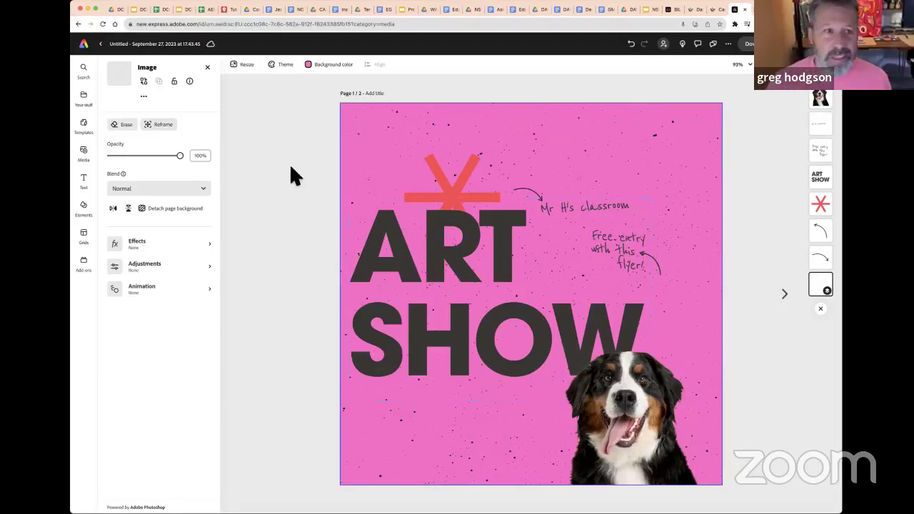
Step: Title the design 'Art show' and return to the Adobe Express home page
left_click(154, 45)
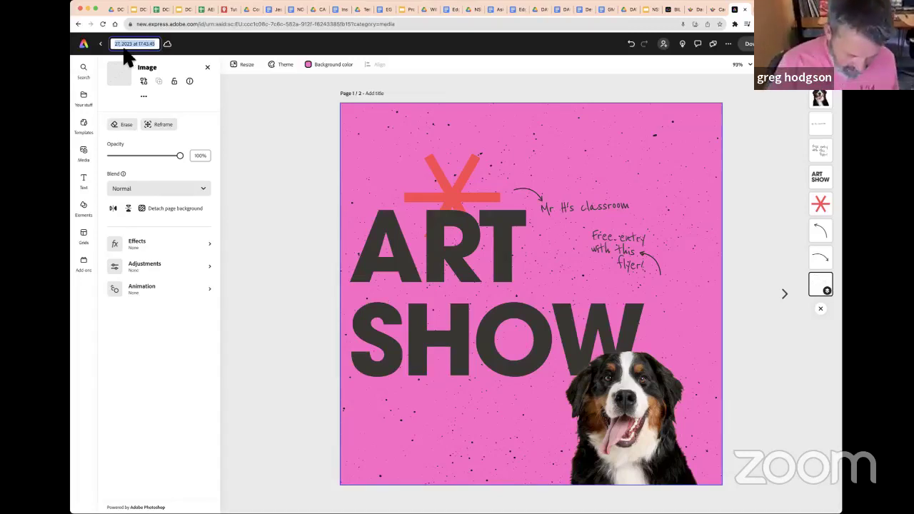
type("Art show")
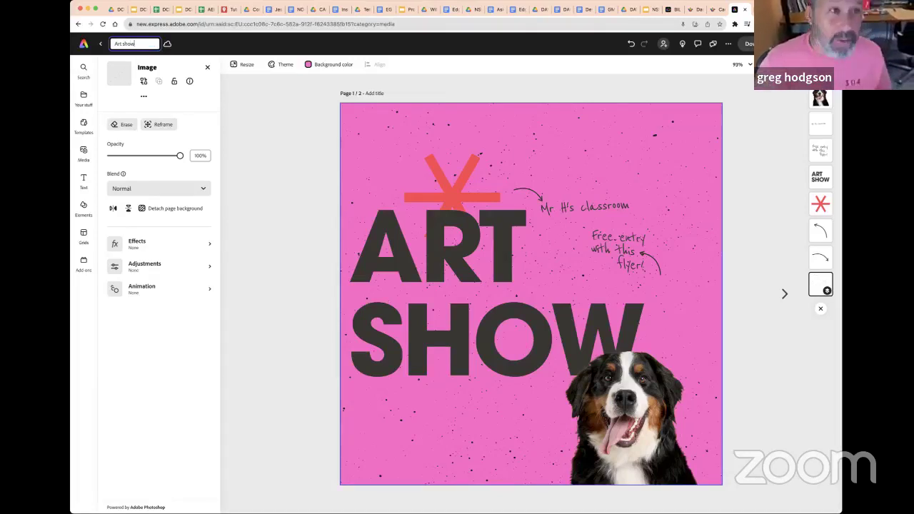
left_click(273, 235)
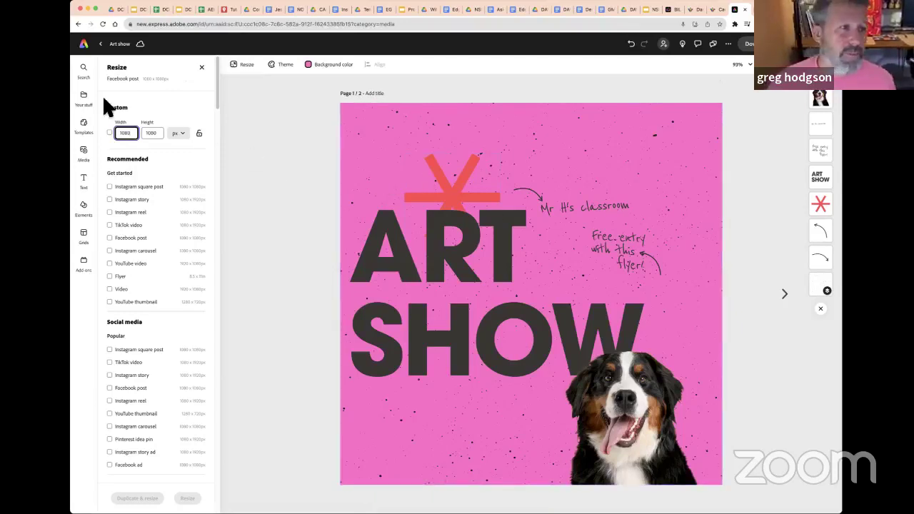
left_click(83, 45)
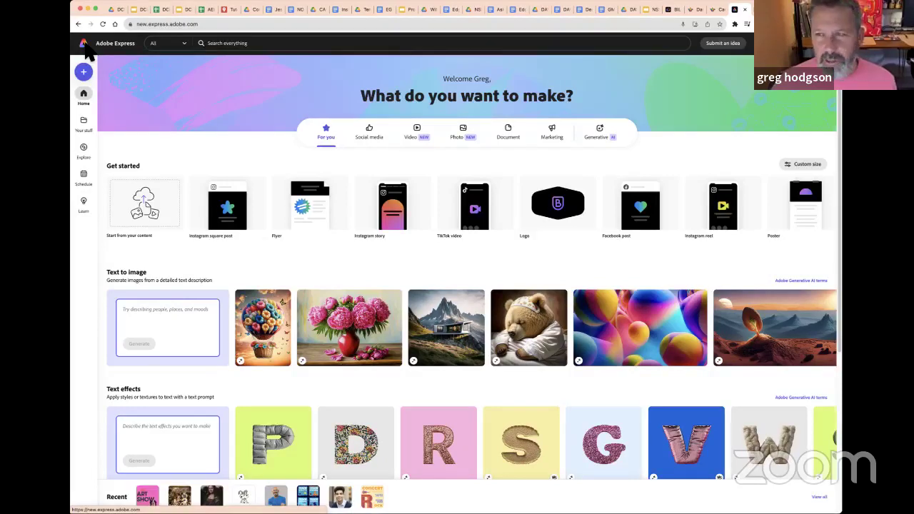
Step: Generate text-to-image results for the prompt 'pasta ice cream oil painting'
left_click(157, 314)
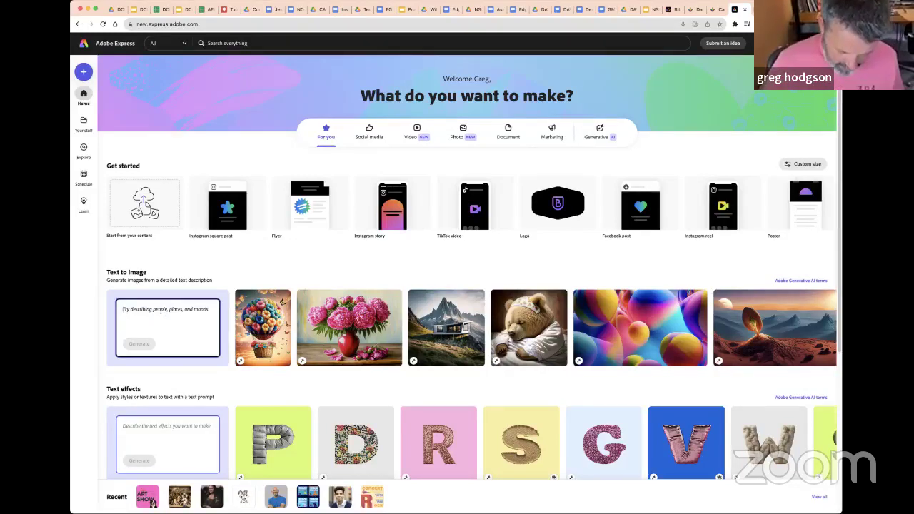
type("s")
key("BackSpace")
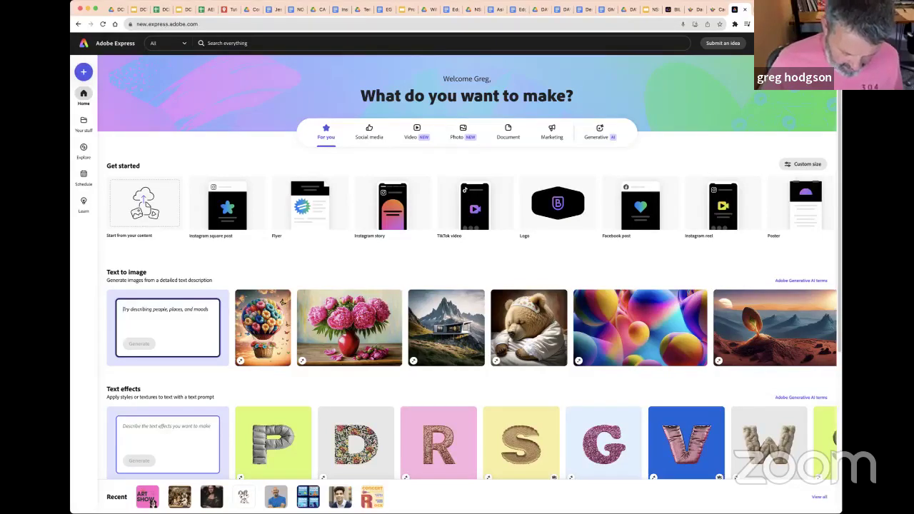
type("sasta o")
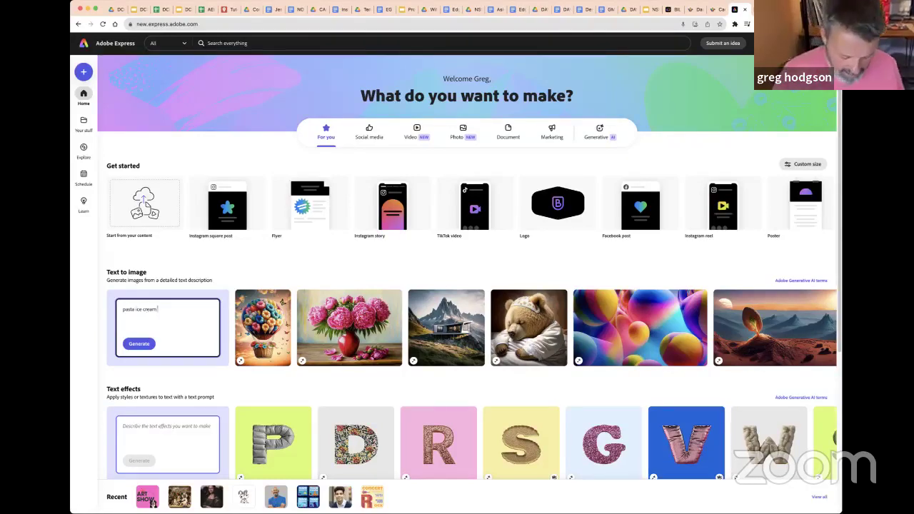
type("oto")
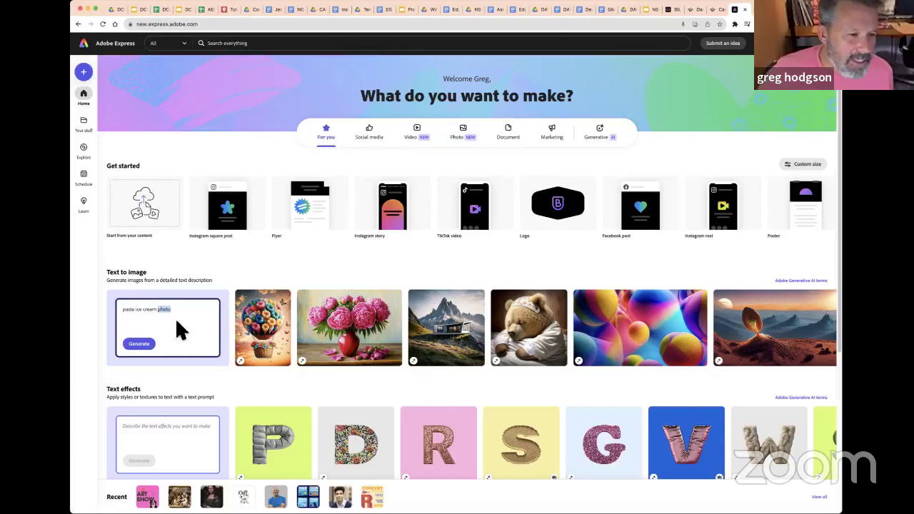
type("pi")
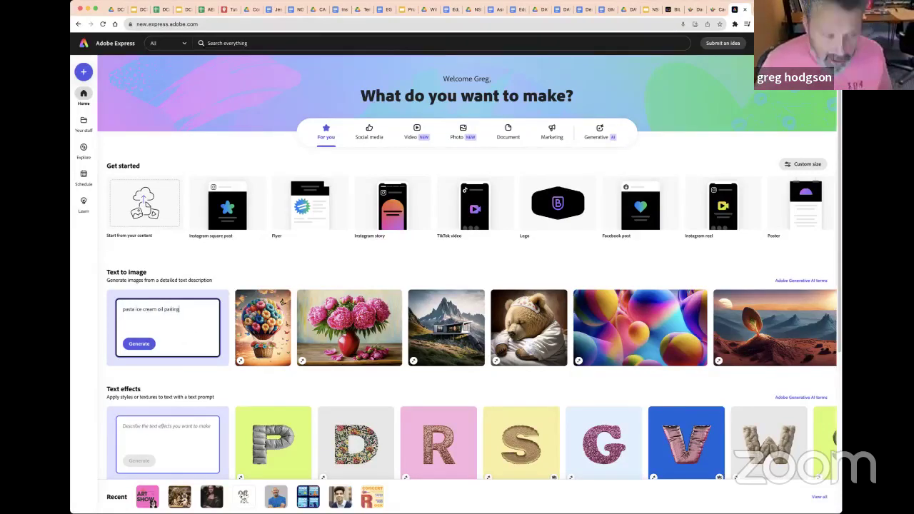
key("Return")
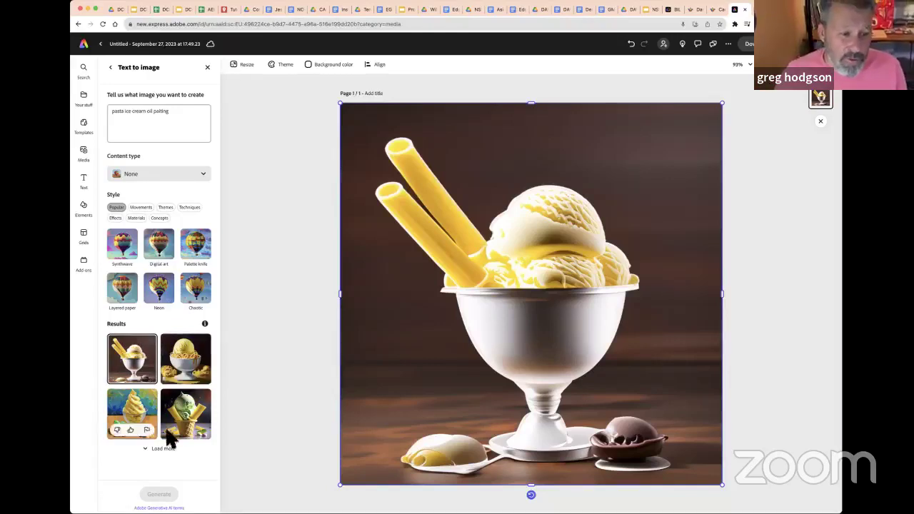
Step: Compare the generated results and keep the yellow ice cream on pasta in a white bowl
left_click(187, 366)
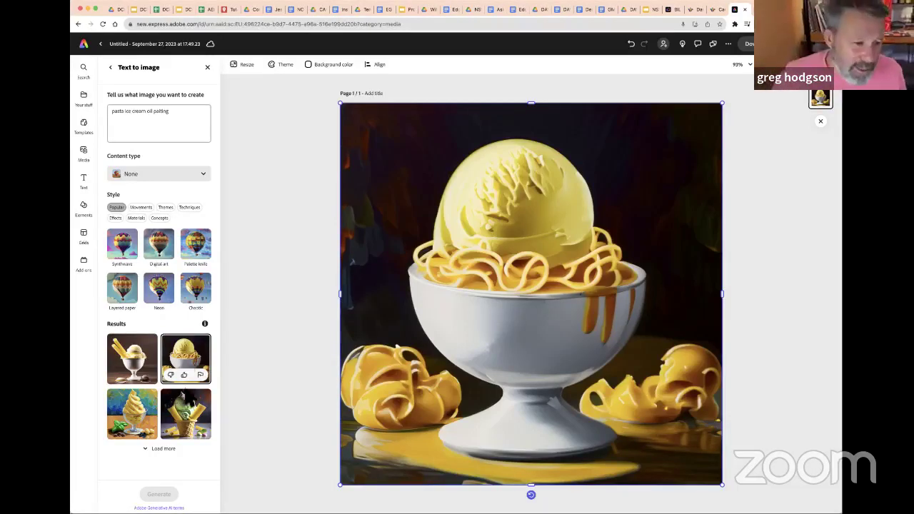
left_click(137, 418)
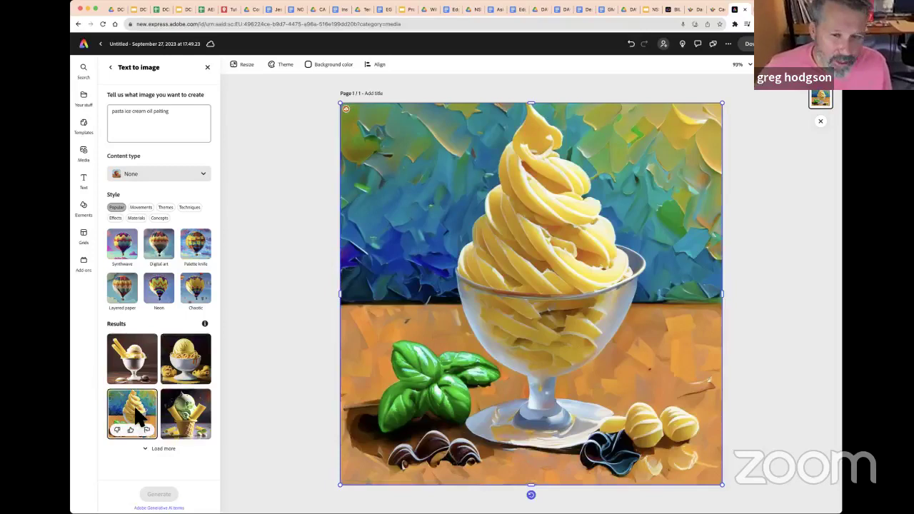
left_click(189, 418)
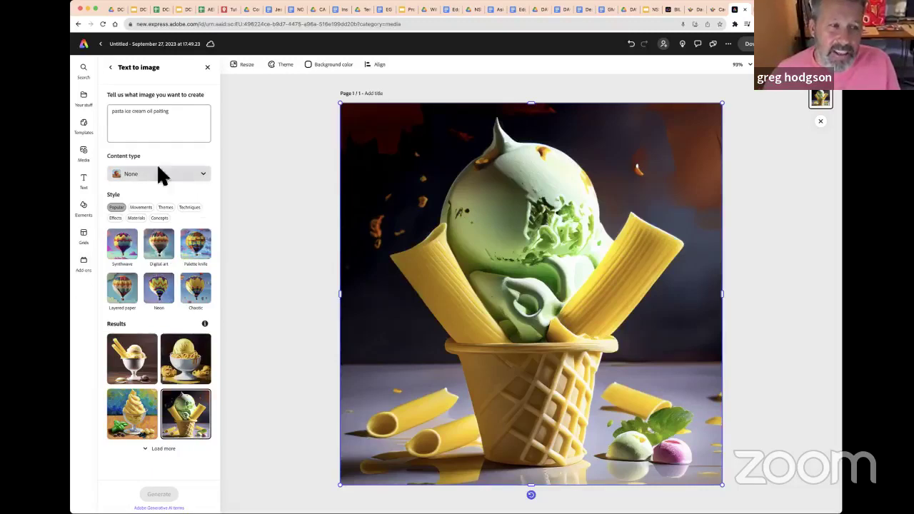
left_click(202, 175)
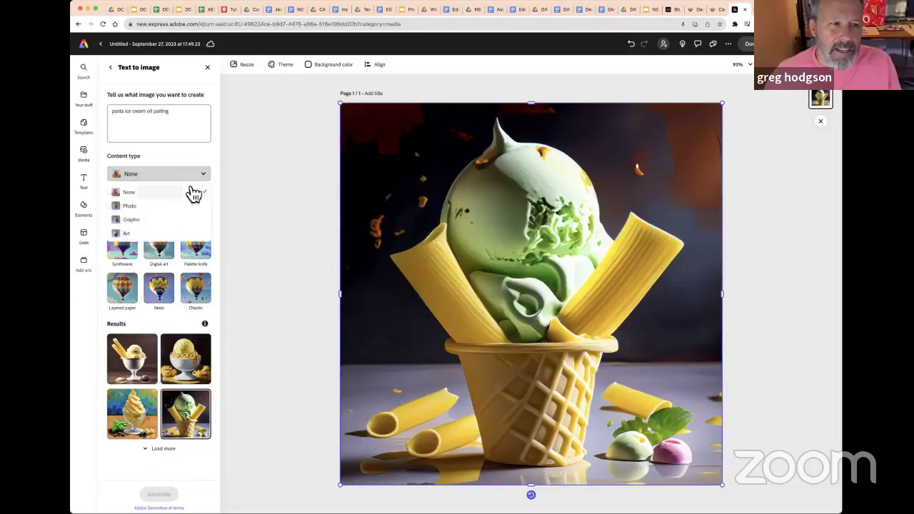
left_click(175, 318)
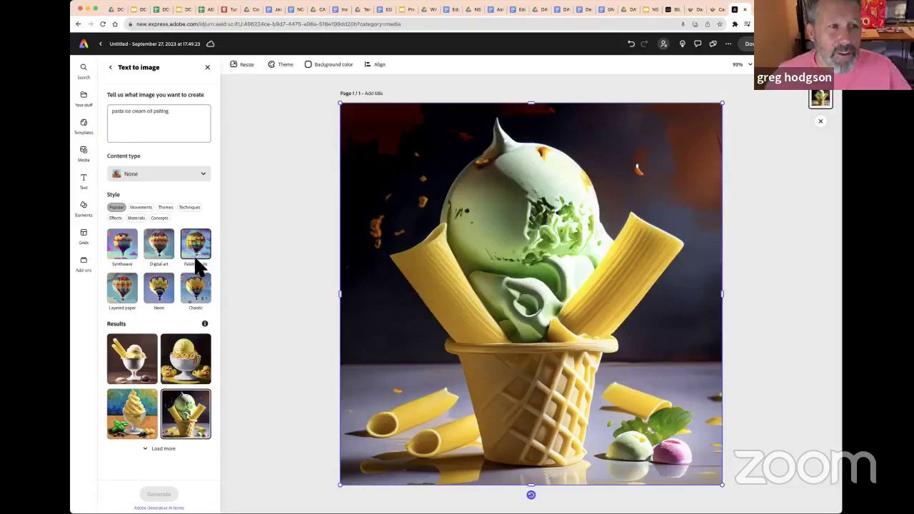
left_click(189, 359)
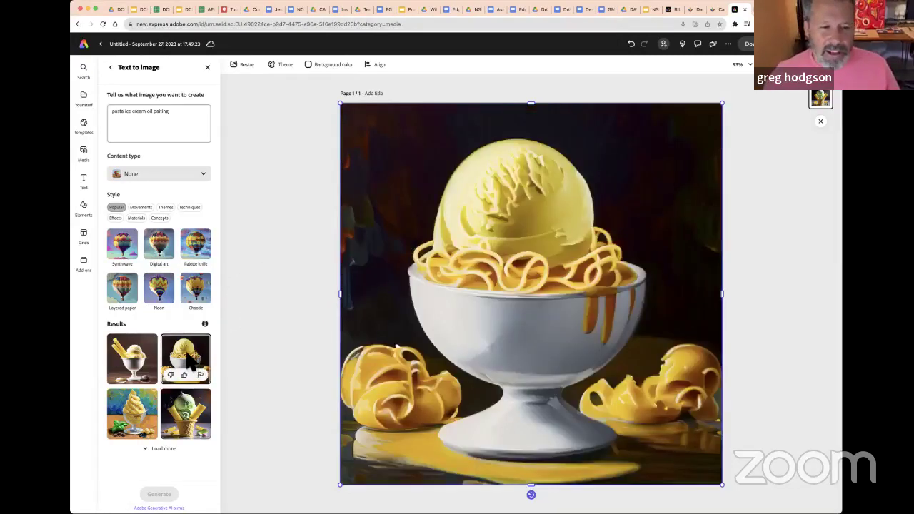
left_click(773, 192)
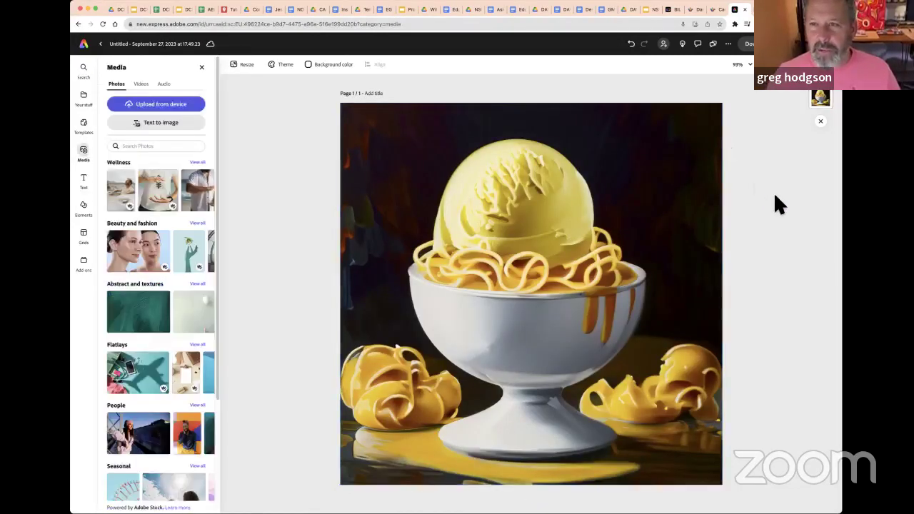
Step: Search the stock photos for 'rugby'
left_click(554, 245)
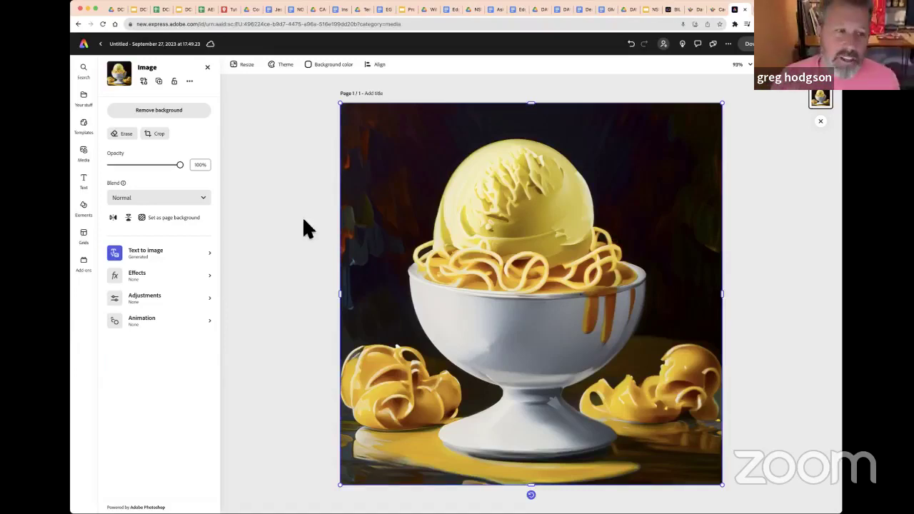
left_click(207, 67)
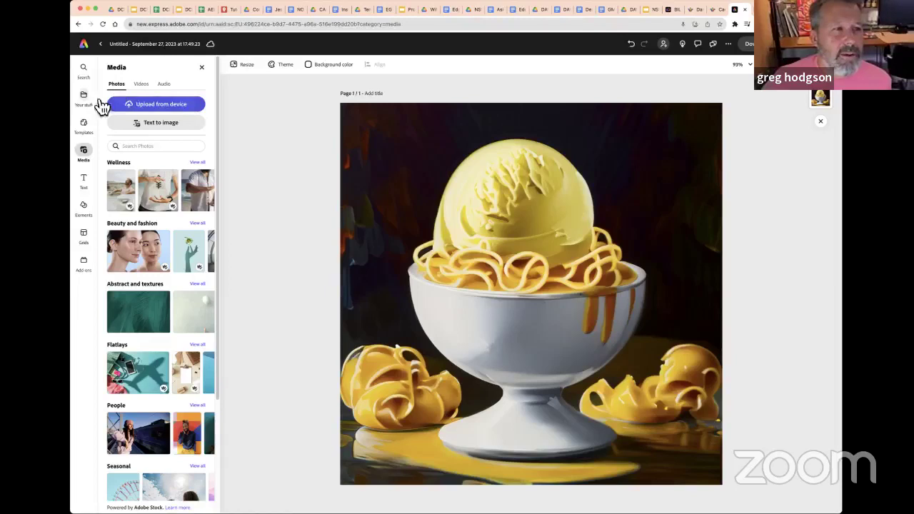
left_click(152, 144)
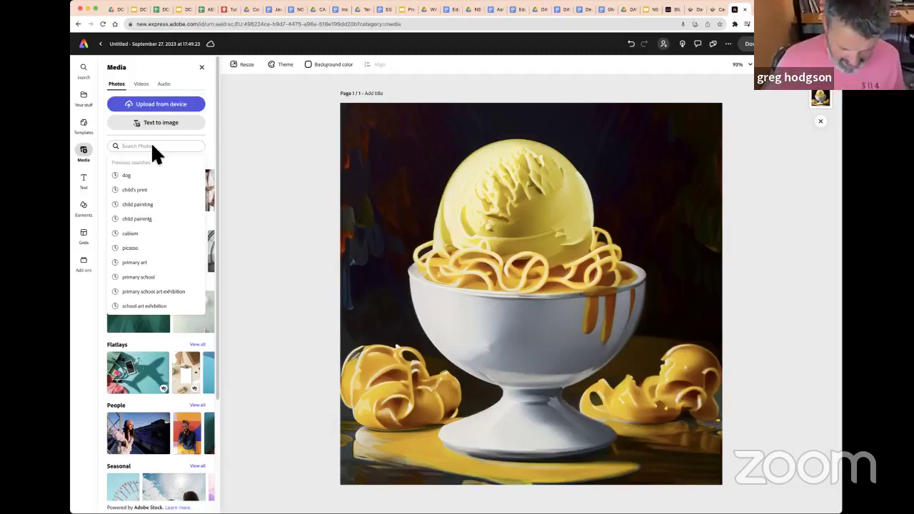
type("ru")
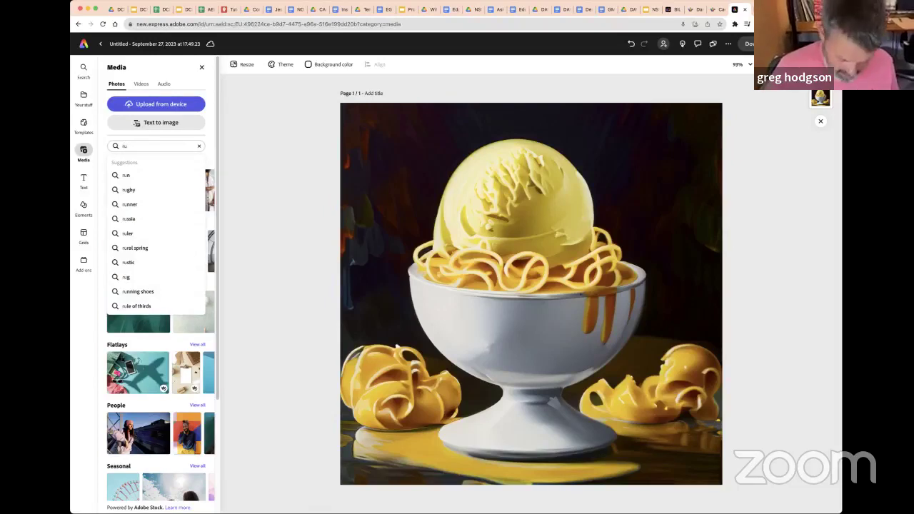
type("gb")
key("Return")
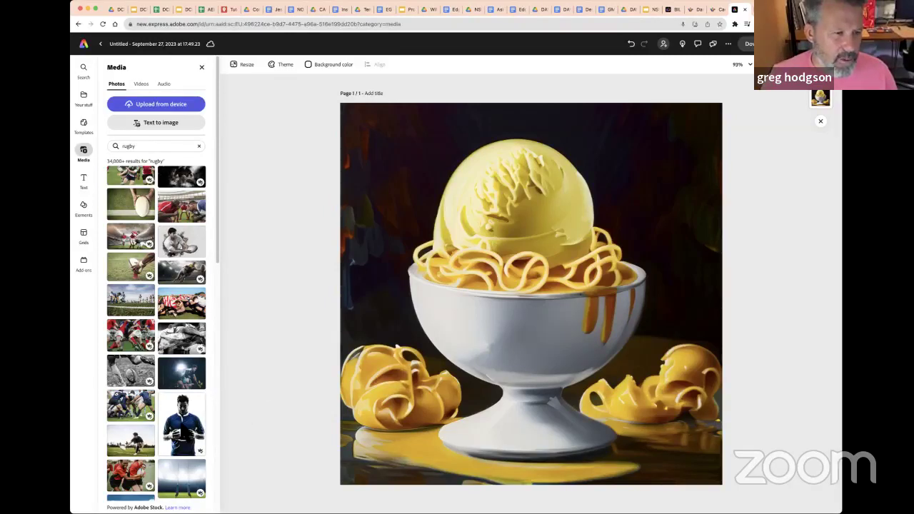
Step: Add a rugby player photo, enlarge it, and place the cut-out player over the bowl's lower right
left_click(179, 246)
left_click(516, 217)
left_click_drag(522, 223, 674, 322)
left_click_drag(663, 367, 614, 406)
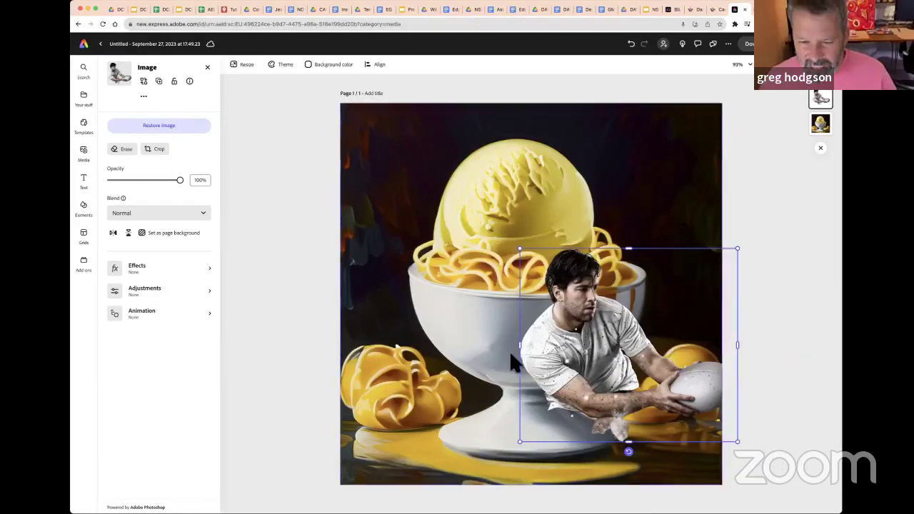
left_click_drag(584, 366, 586, 450)
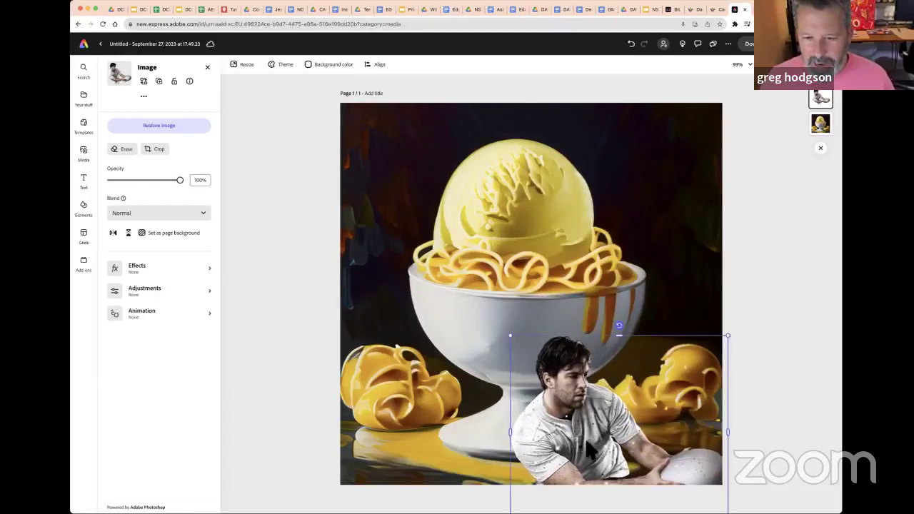
Step: Try several Duotone presets, settle on yellow-and-black, and nudge the player up slightly
left_click(134, 268)
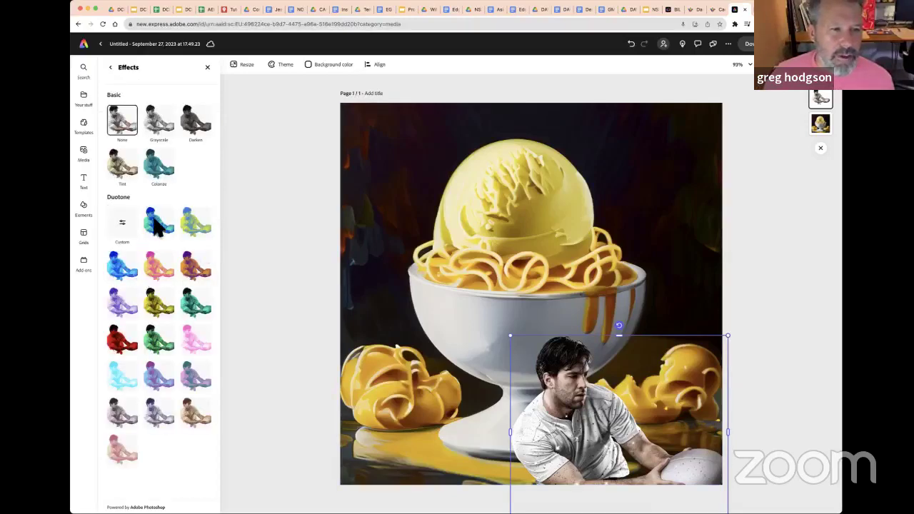
left_click(158, 225)
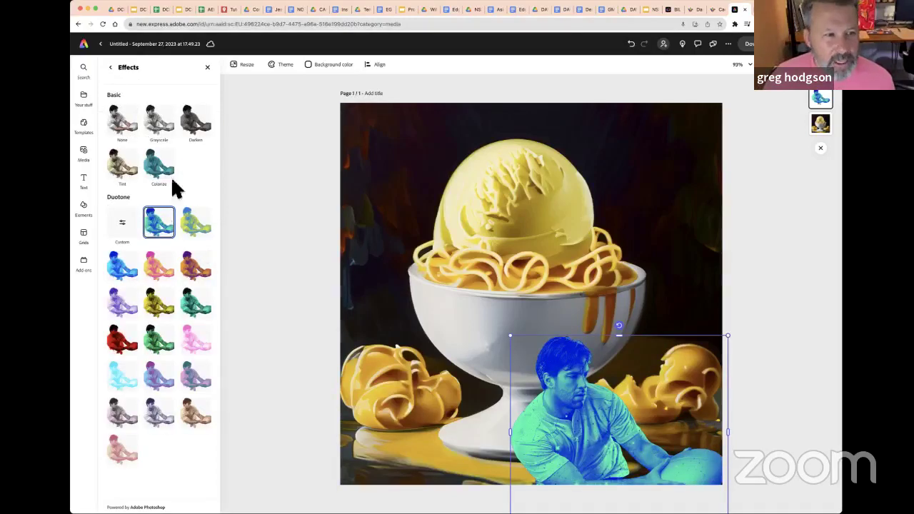
left_click(123, 224)
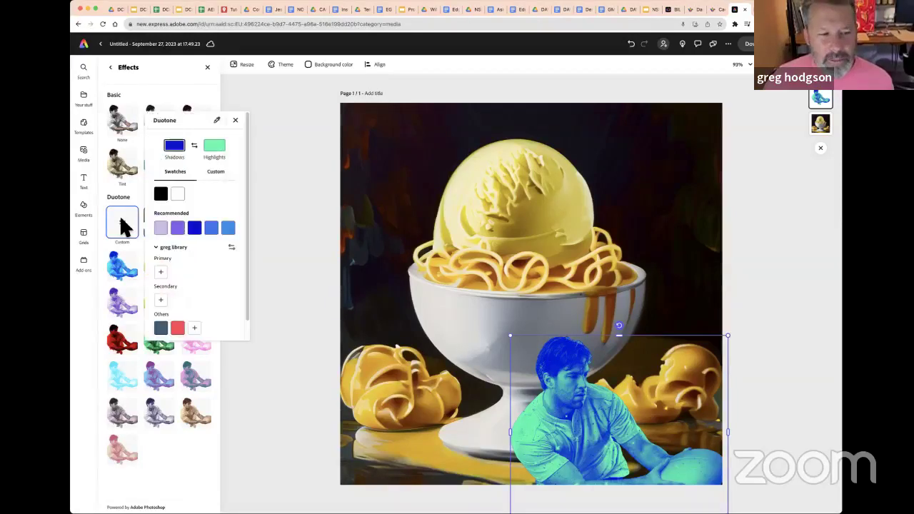
left_click(180, 461)
left_click(153, 374)
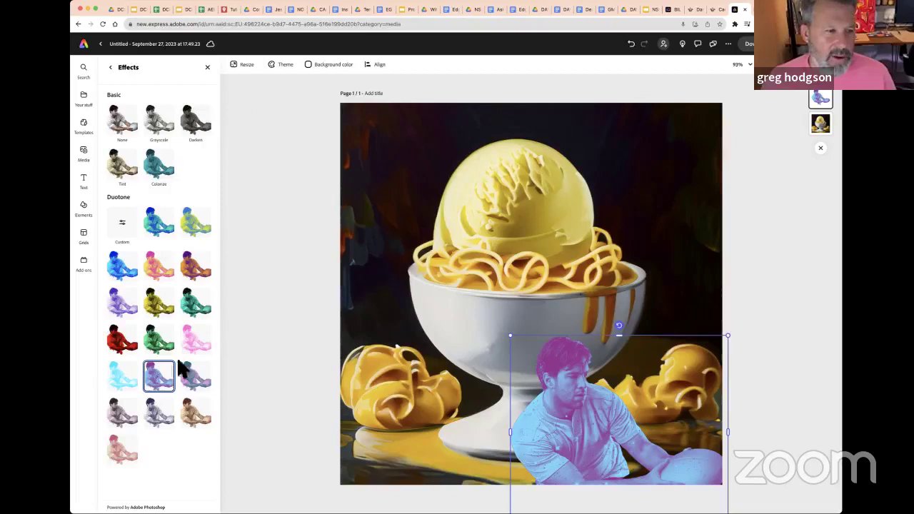
left_click(161, 303)
mouse_move(574, 427)
left_mouse_down()
mouse_move(583, 401)
mouse_move(579, 416)
left_mouse_up()
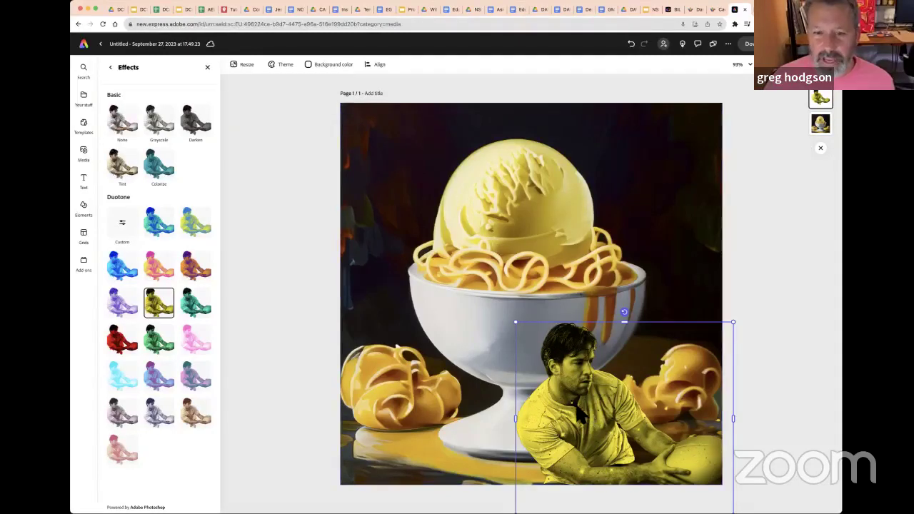
right_click(577, 273)
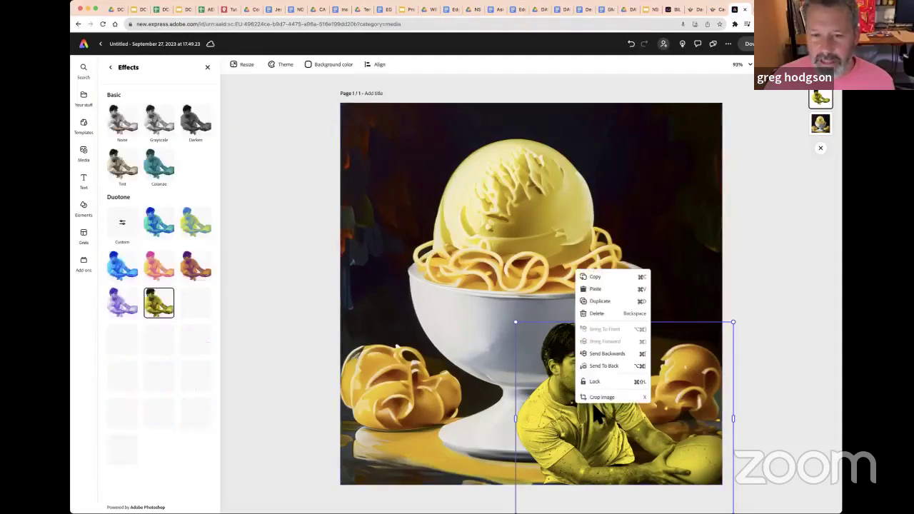
Step: Duplicate the yellow player, then enlarge the copy and offset it up and left
left_click(598, 301)
left_click_drag(604, 403, 562, 390)
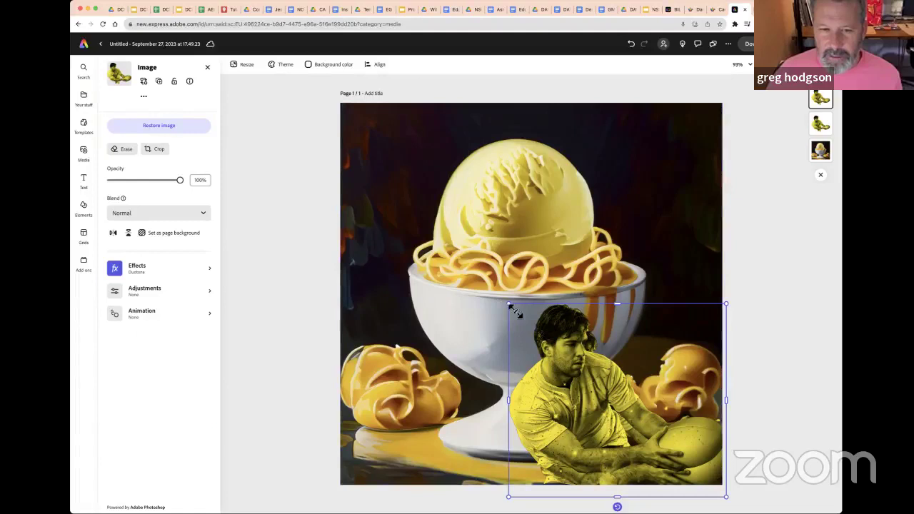
left_click_drag(508, 304, 458, 259)
left_click_drag(571, 346, 575, 386)
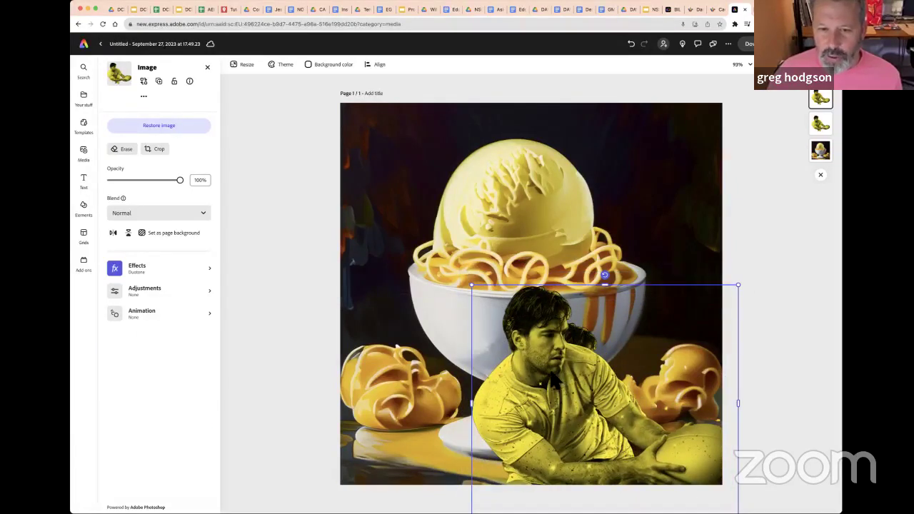
Step: Make a second, even larger copy and reorder layers so smaller players sit in front
right_click(554, 377)
left_click(578, 405)
left_click_drag(486, 294, 416, 238)
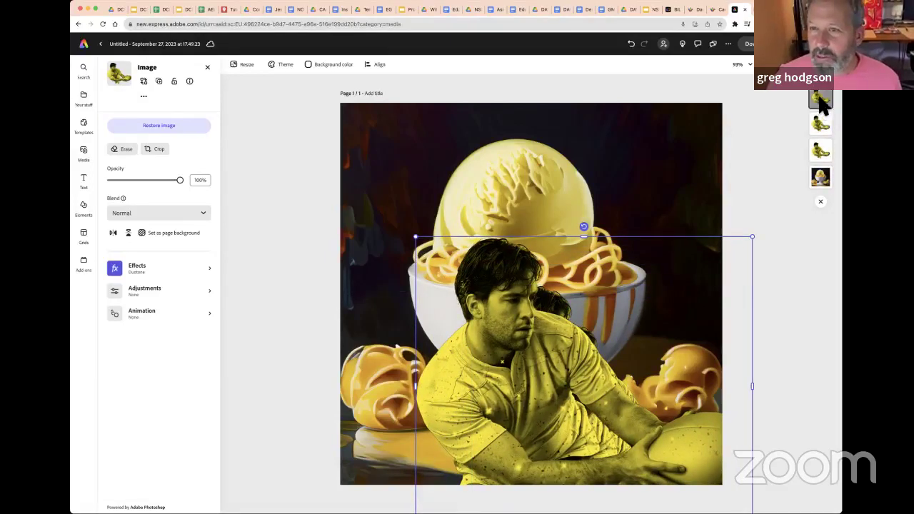
mouse_move(822, 106)
left_mouse_down()
mouse_move(822, 153)
mouse_move(816, 122)
left_mouse_up()
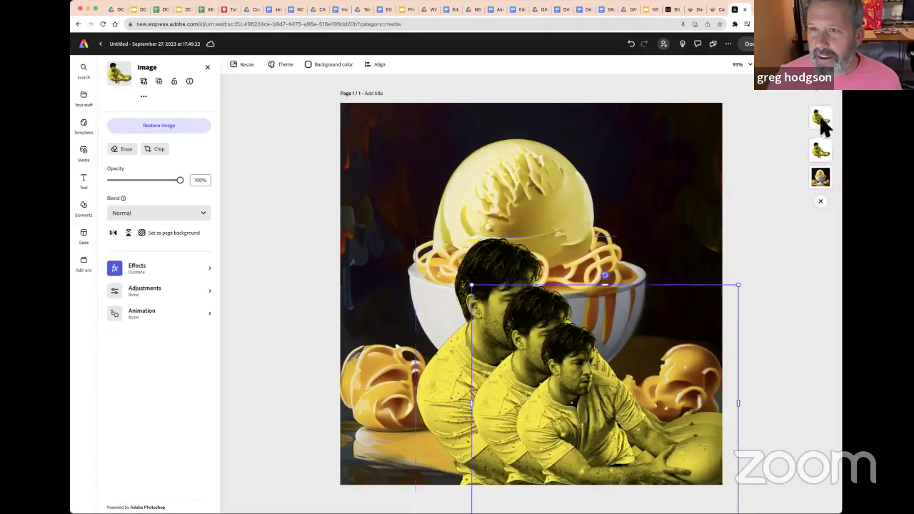
left_click(447, 386)
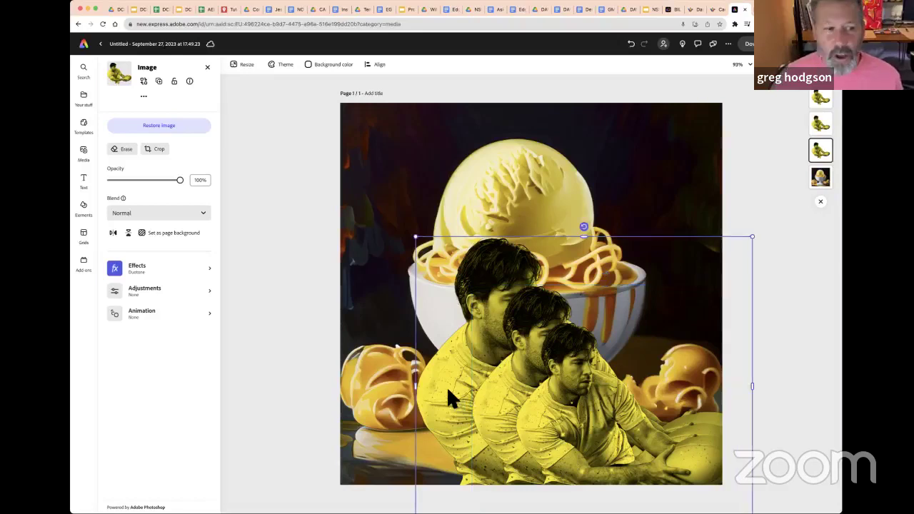
Step: Set Blur to 5 on the largest back copy and 6 on the middle copy
left_click(146, 292)
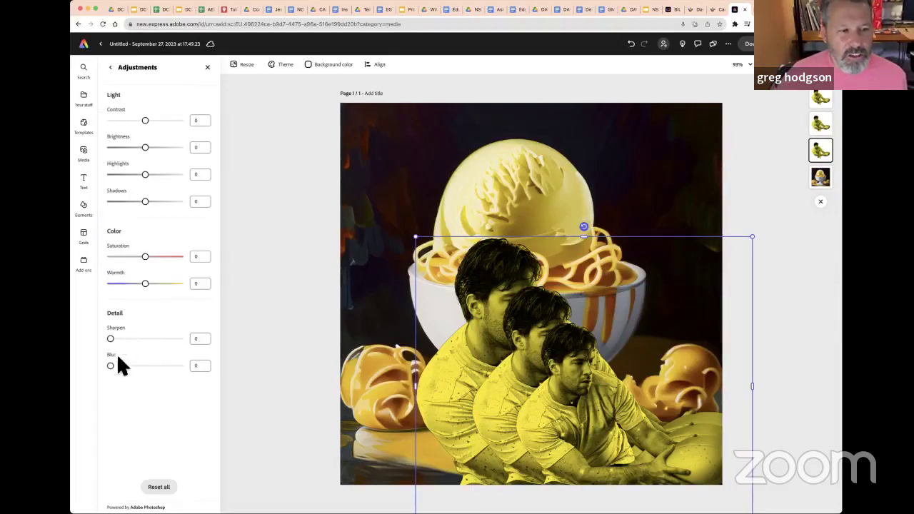
mouse_move(112, 365)
left_mouse_down()
mouse_move(129, 365)
mouse_move(111, 365)
left_mouse_up()
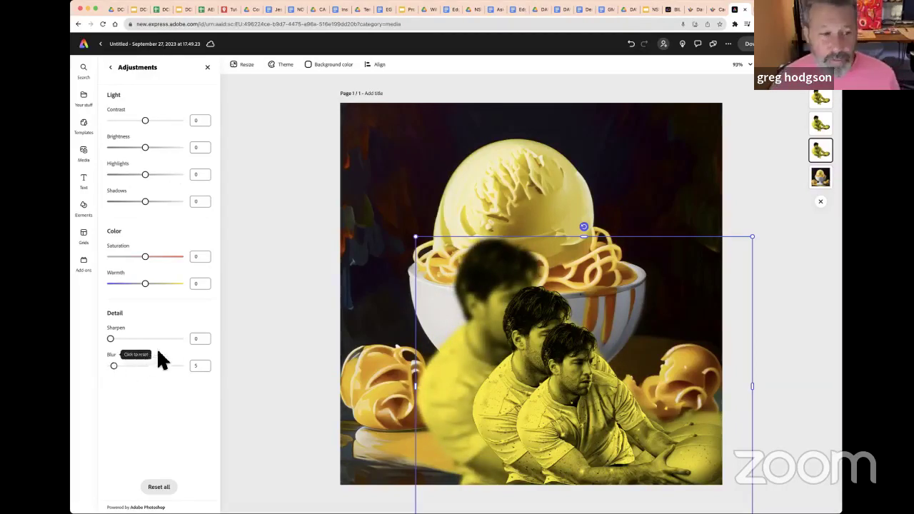
left_click(492, 388)
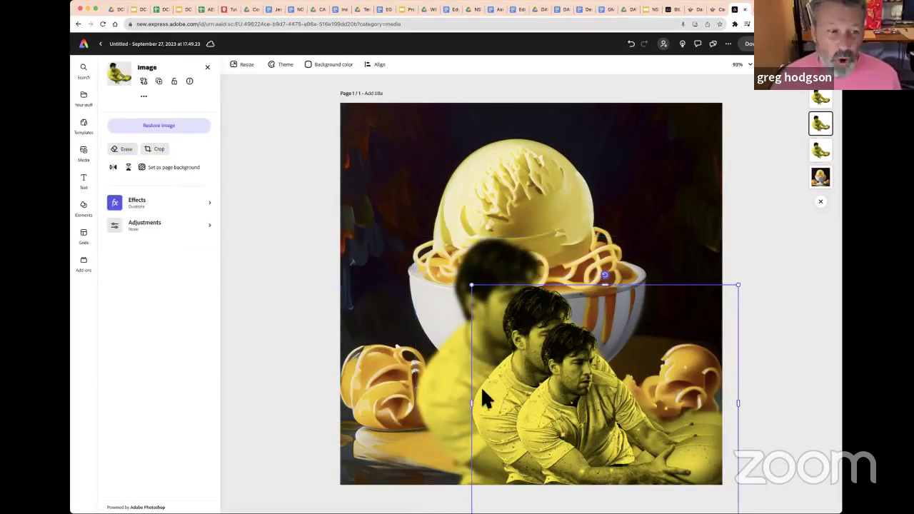
left_click(138, 294)
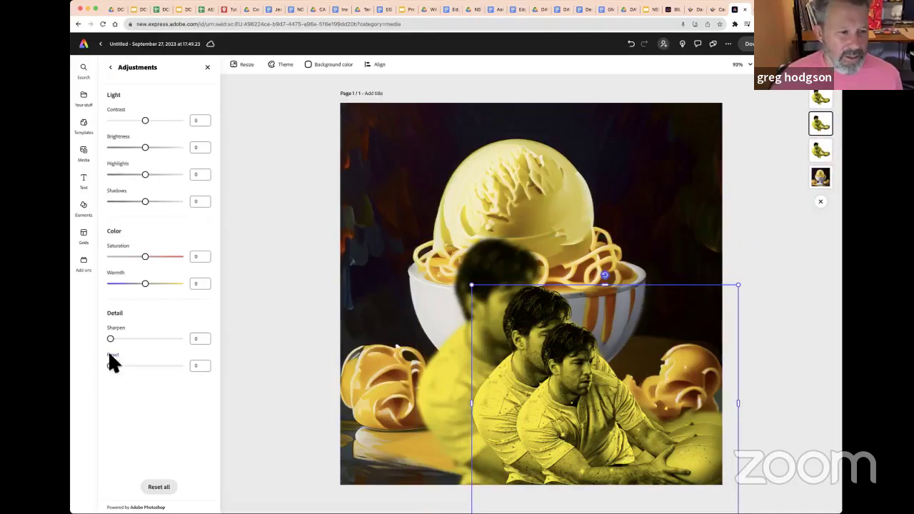
left_click_drag(112, 365, 115, 365)
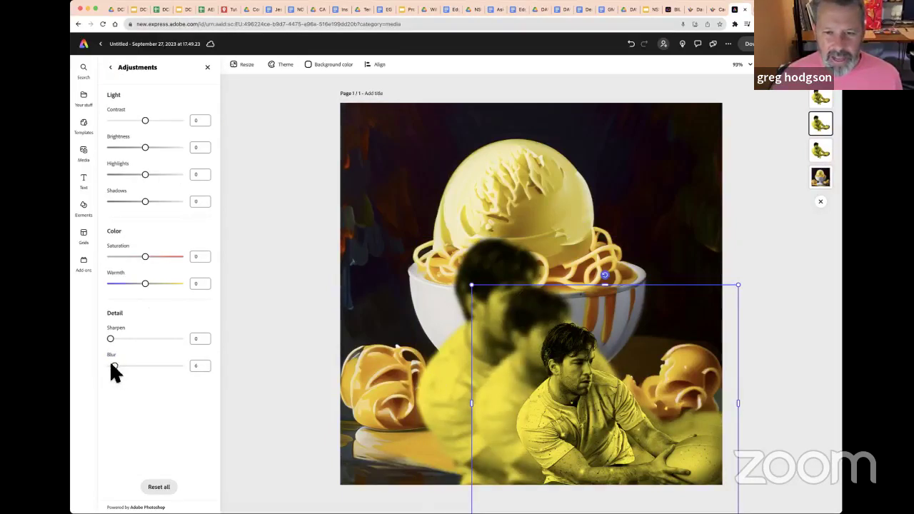
left_click(278, 385)
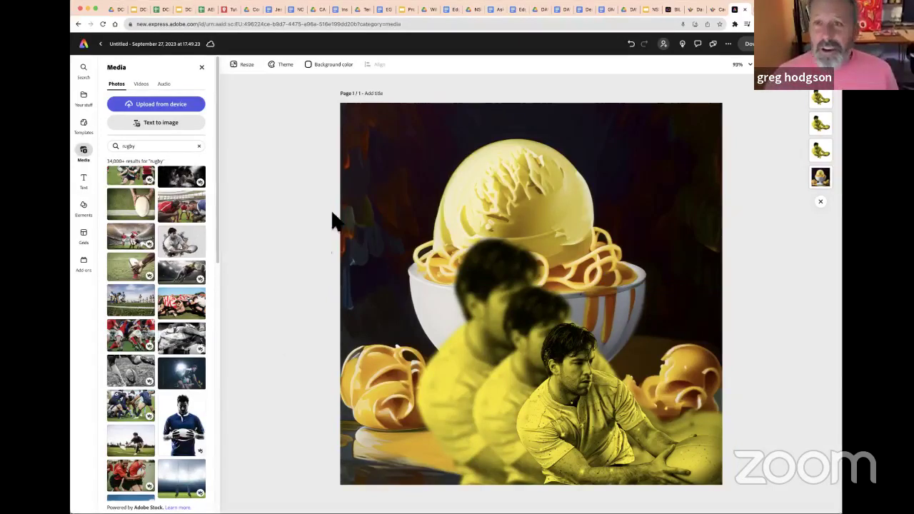
Step: Rename the design to 'pastaicream'
left_click(156, 46)
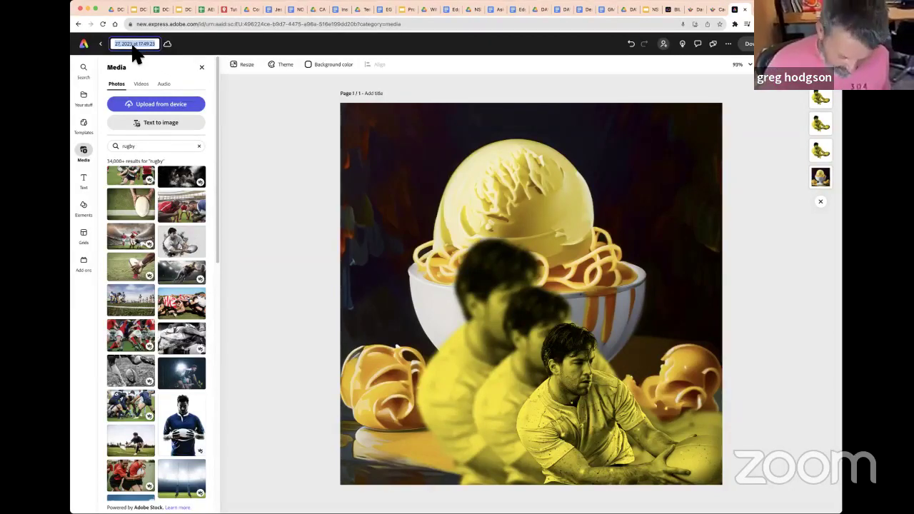
type("p")
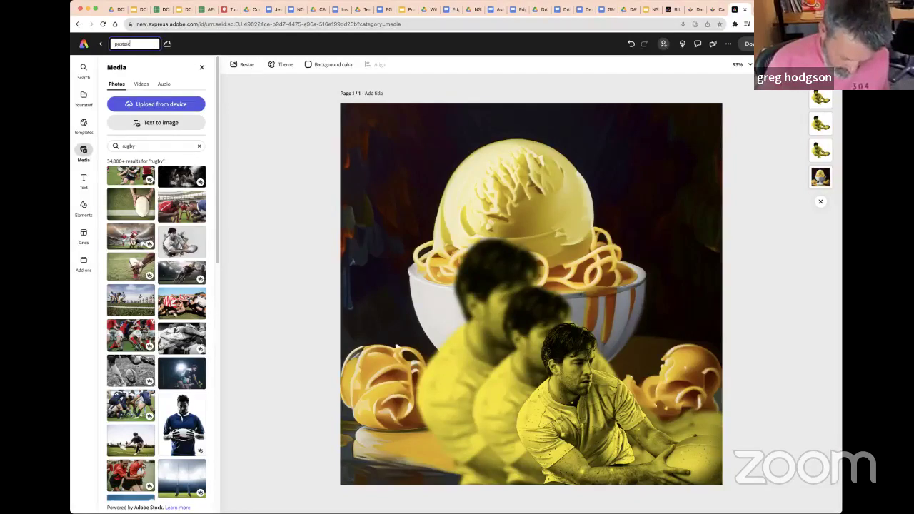
type("astacream")
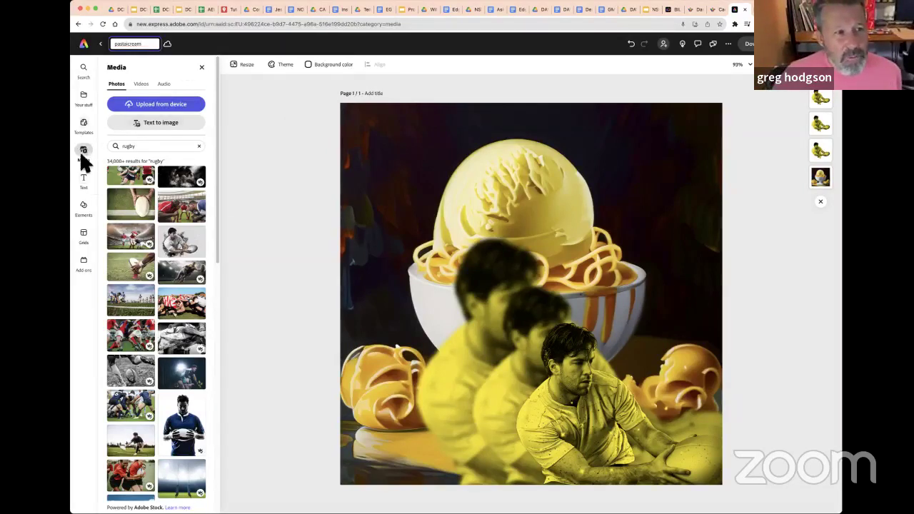
left_click(161, 113)
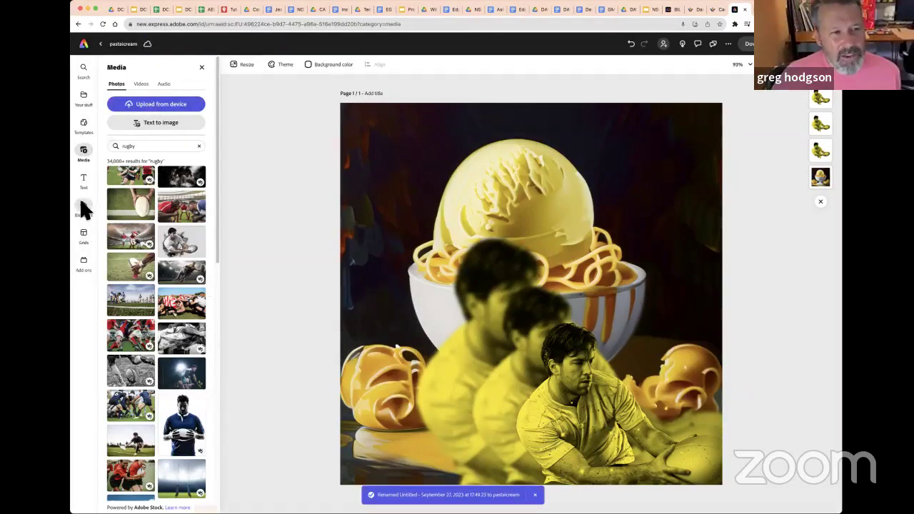
Step: Try a halftone lips element, delete it, and return to the home page
left_click(83, 207)
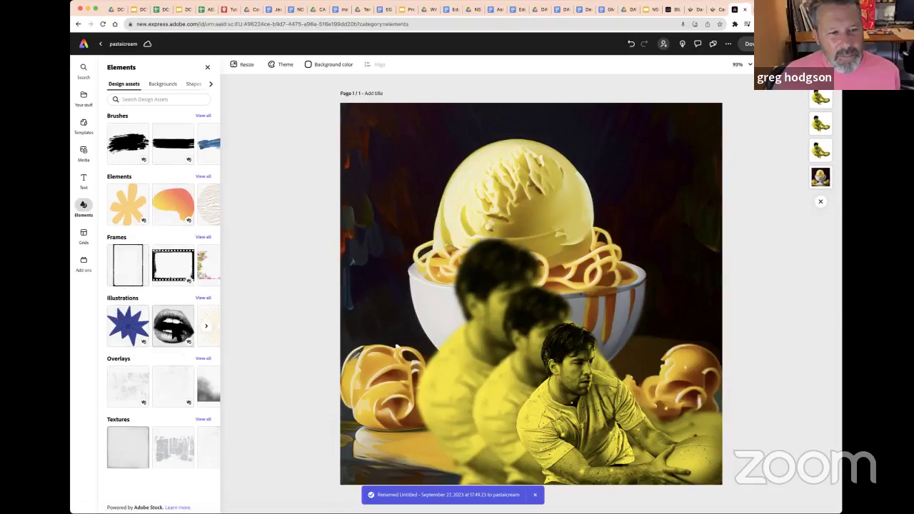
left_click(180, 327)
left_click_drag(532, 314, 471, 433)
left_click_drag(514, 346, 529, 403)
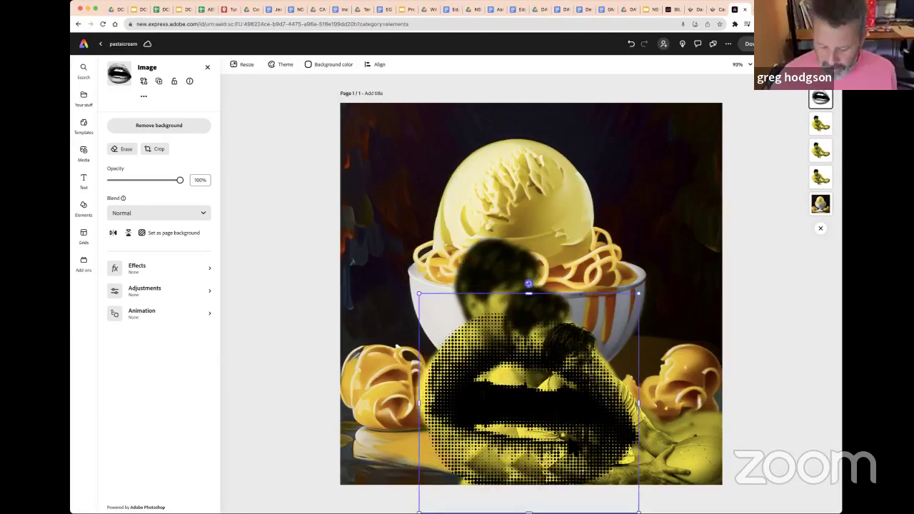
key("Delete")
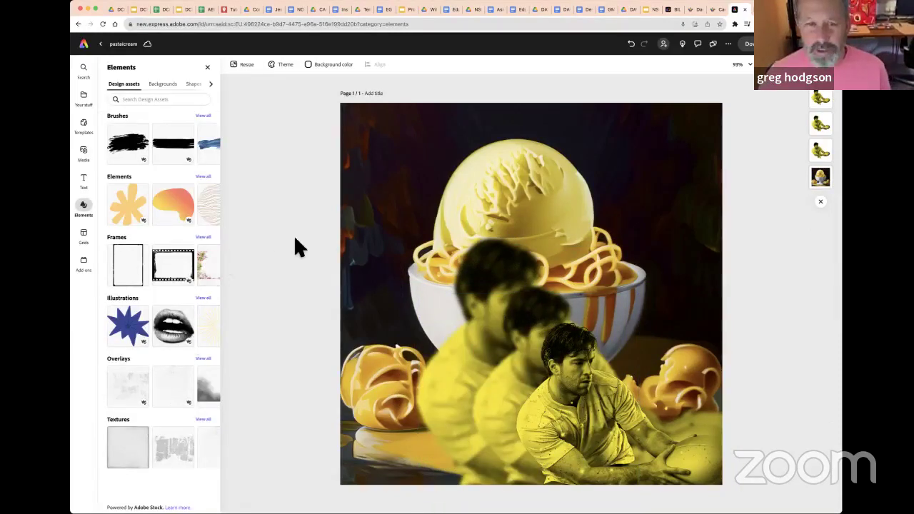
left_click(84, 45)
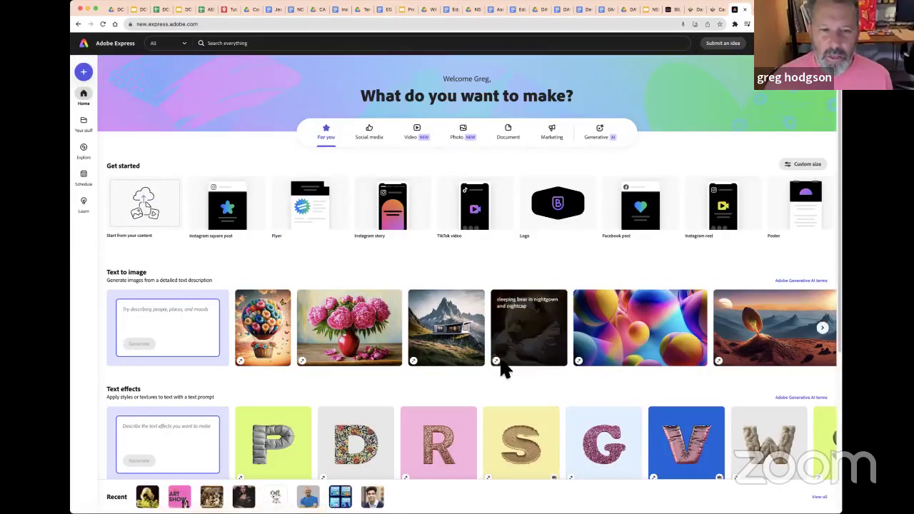
Step: Launch the Animate from audio quick action from the Suggested Quick actions on the home page
scroll(501, 368, "down", 3)
scroll(500, 367, "down", 1)
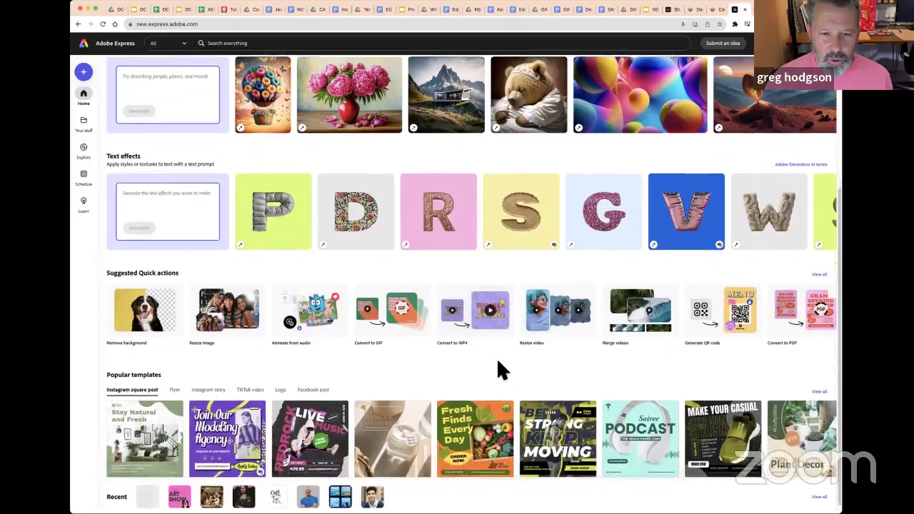
left_click(308, 300)
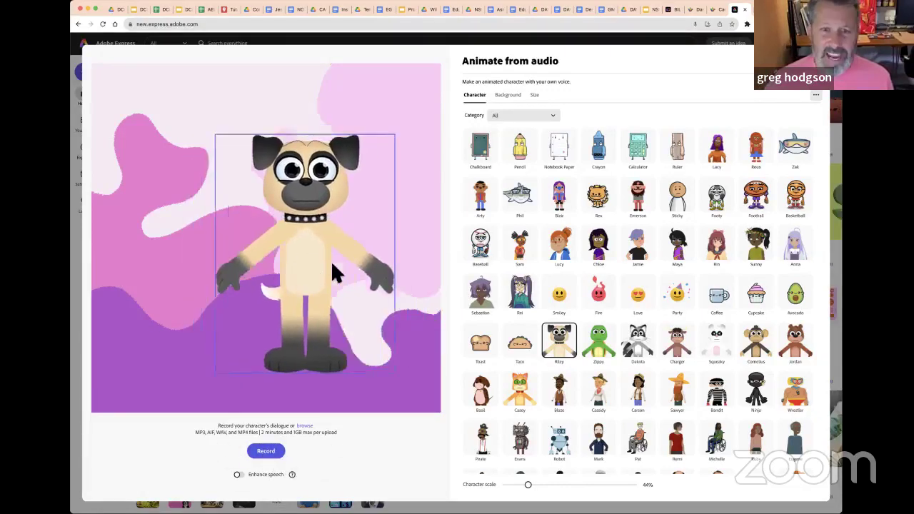
Step: Try the characters Zippy, Dakota, Charger and the purple-haired girl, then choose Arty
left_click(411, 299)
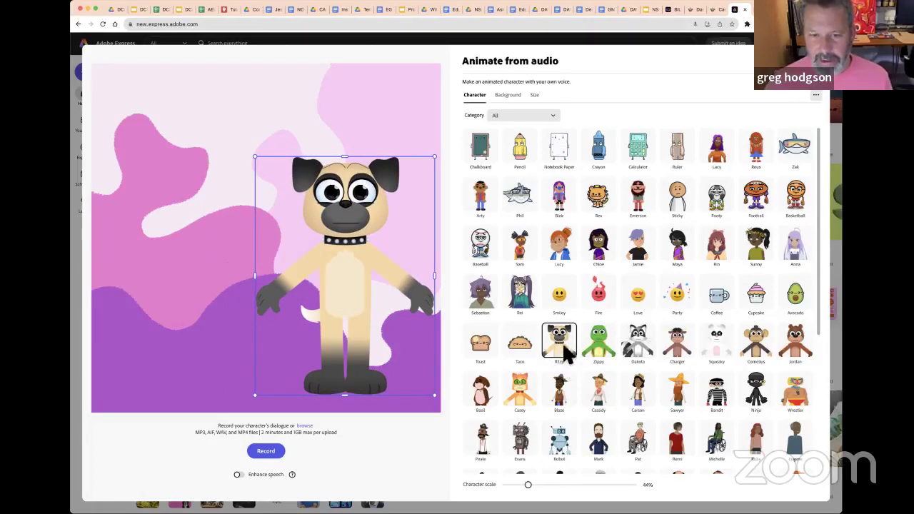
left_click(601, 344)
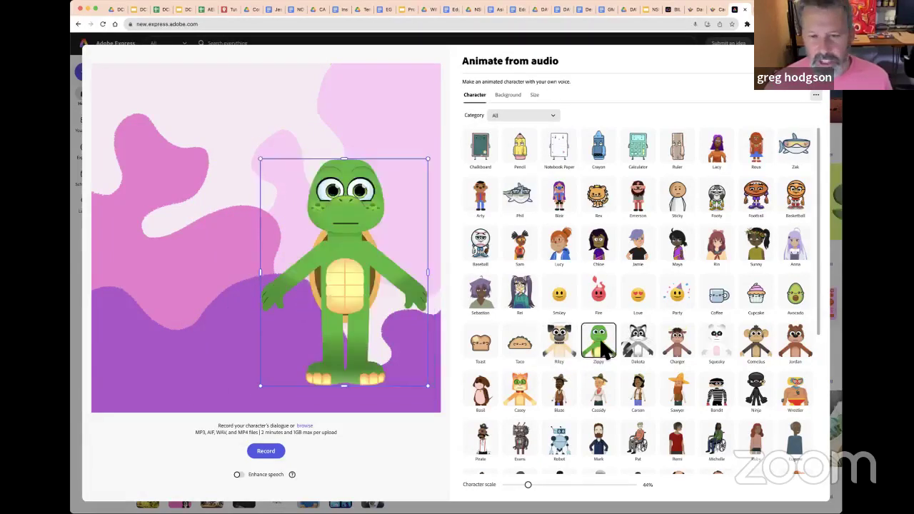
left_click(637, 344)
left_click(677, 344)
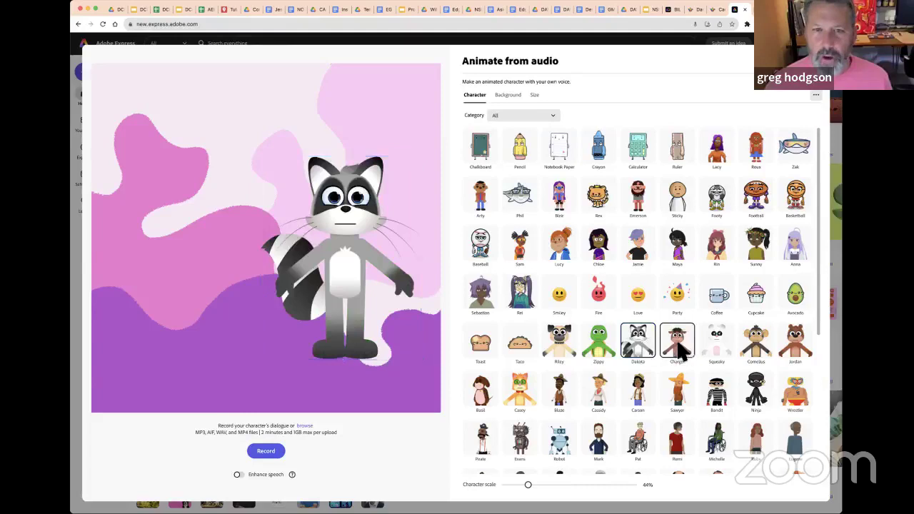
left_click(562, 204)
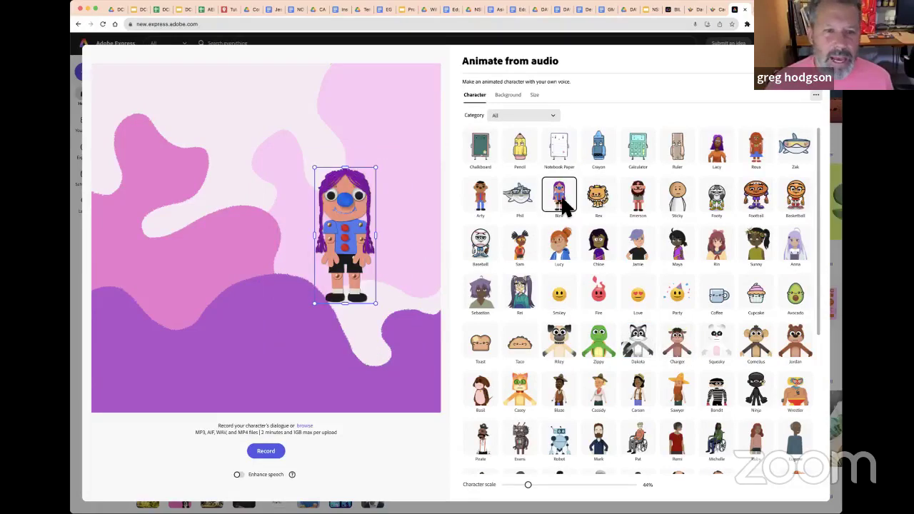
left_click(479, 200)
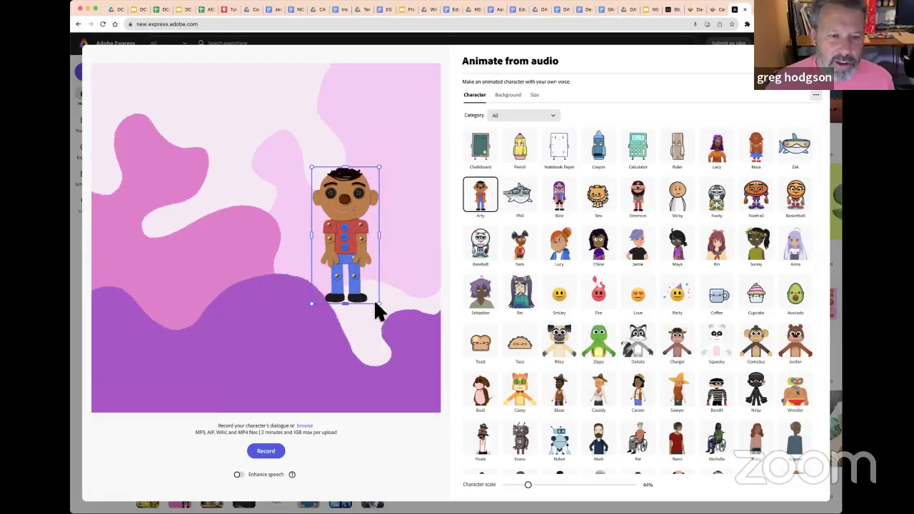
Step: Nudge Arty slightly down and set the Character scale to 85%
left_click_drag(392, 311, 392, 356)
left_click_drag(376, 301, 373, 310)
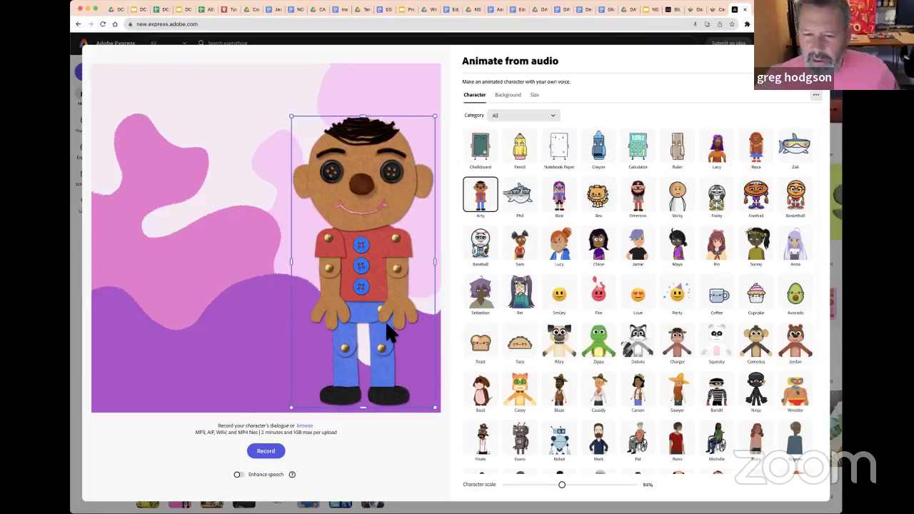
scroll(718, 321, "down", 5)
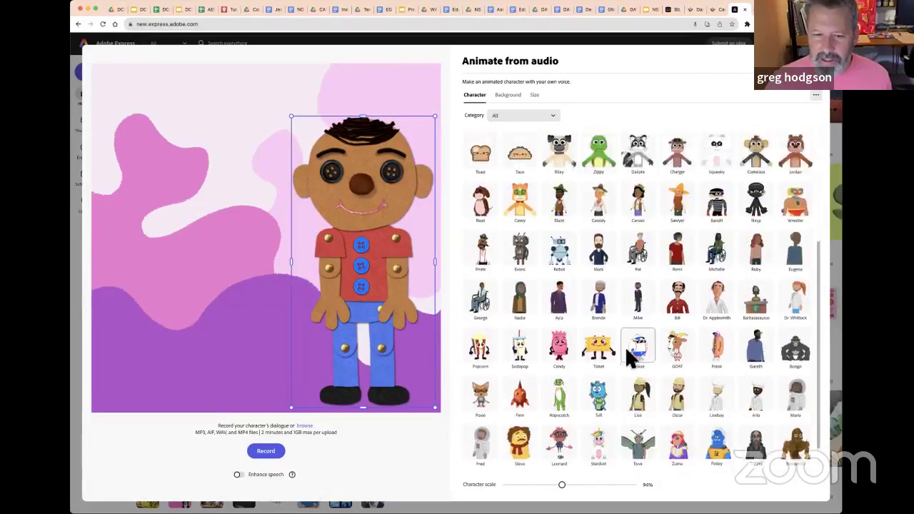
scroll(633, 350, "up", 3)
left_click_drag(562, 485, 546, 486)
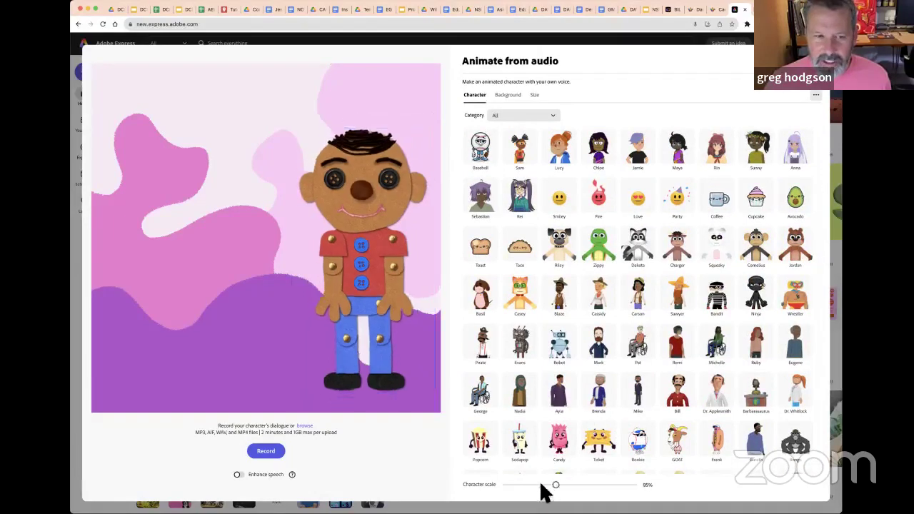
left_click(556, 485)
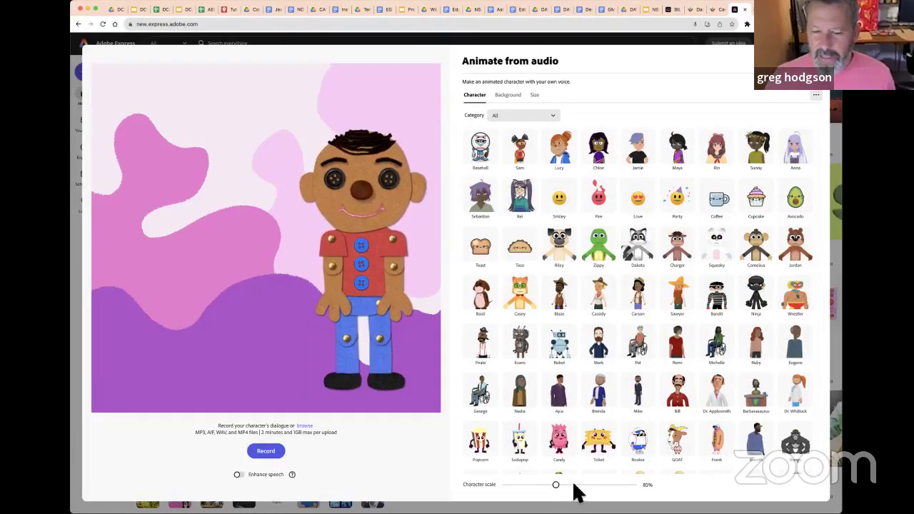
Step: Preview Summer Sunset and Summer Forest, set the Indoors background, then start an image upload
left_click(507, 95)
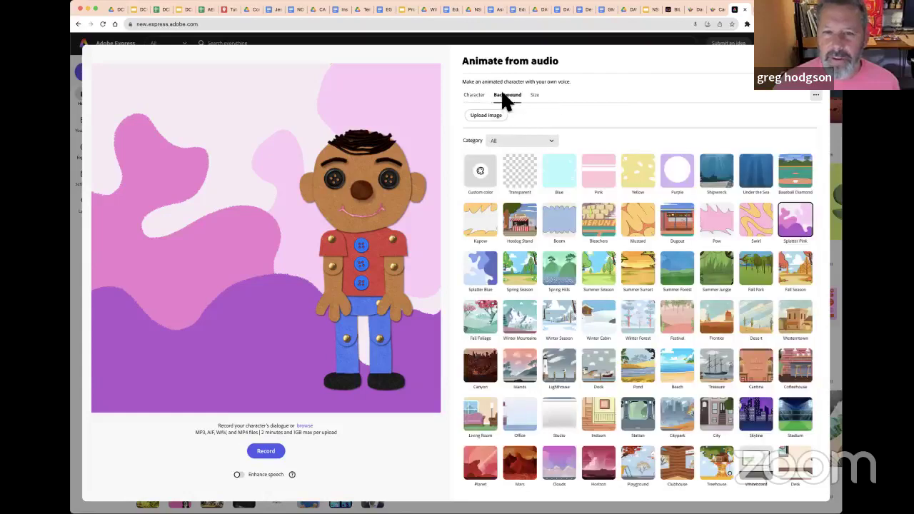
left_click(633, 262)
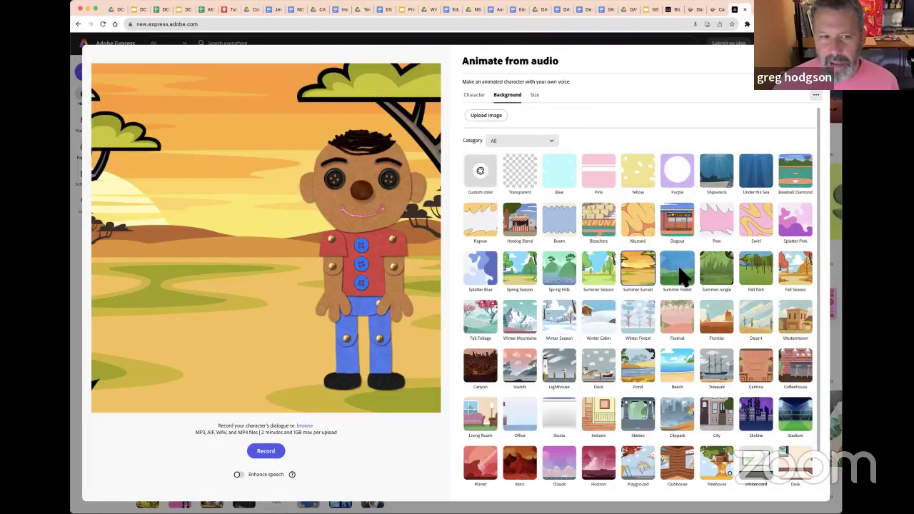
left_click(678, 271)
left_click(601, 412)
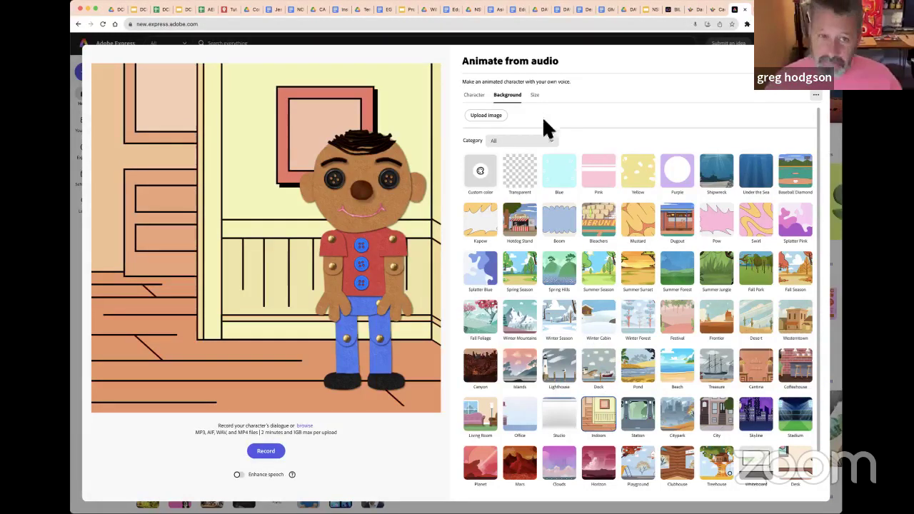
left_click(489, 115)
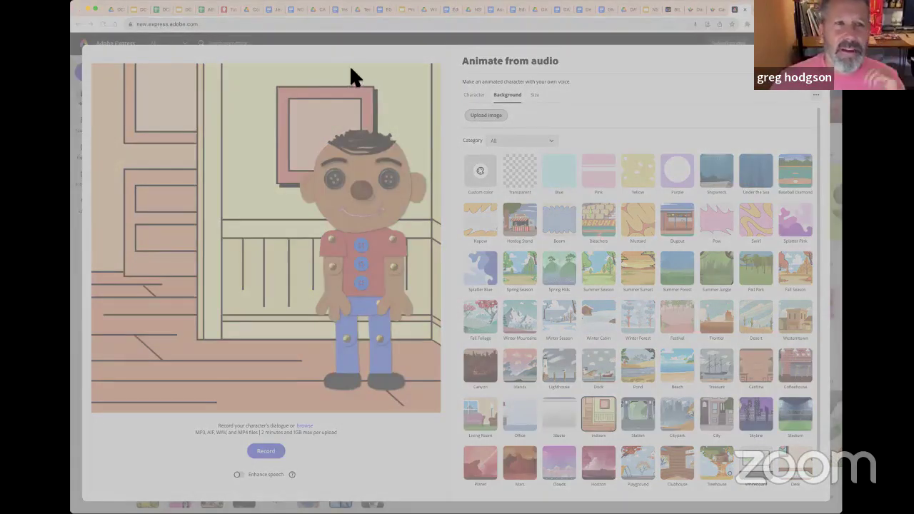